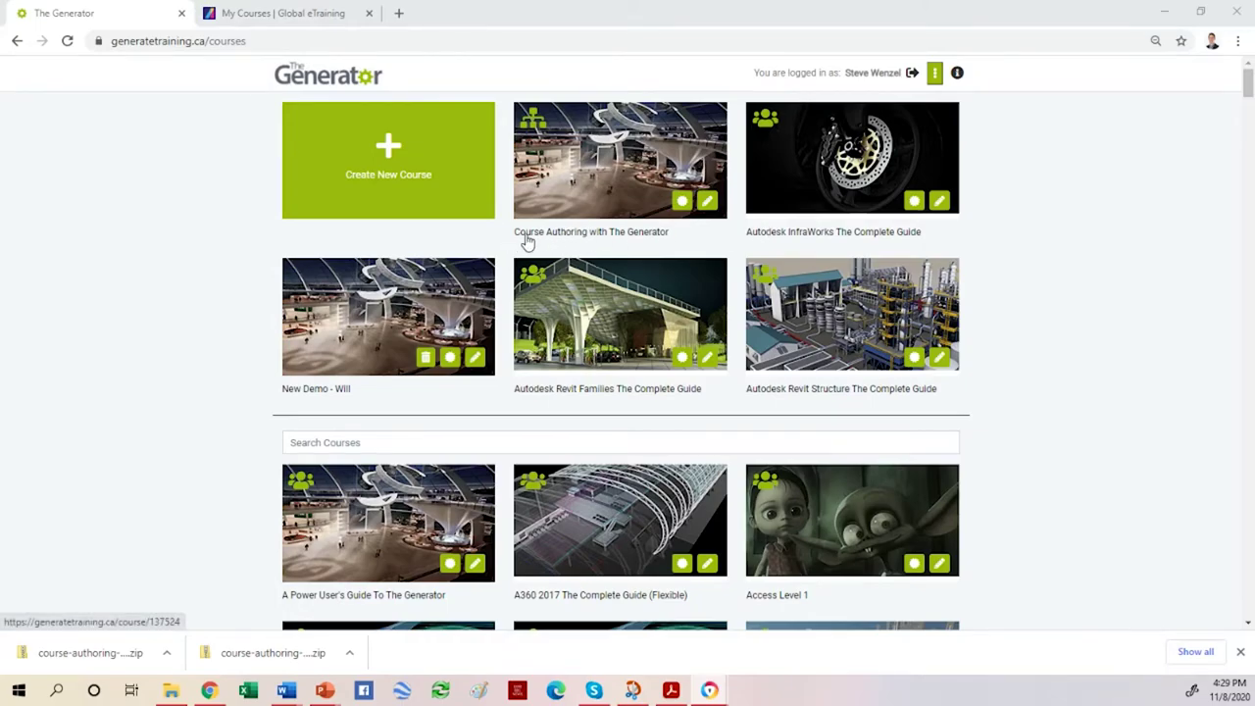
# Step: Open the Course Authoring with The Generator course and collapse its Course Overview step
pyautogui.click(595, 179)
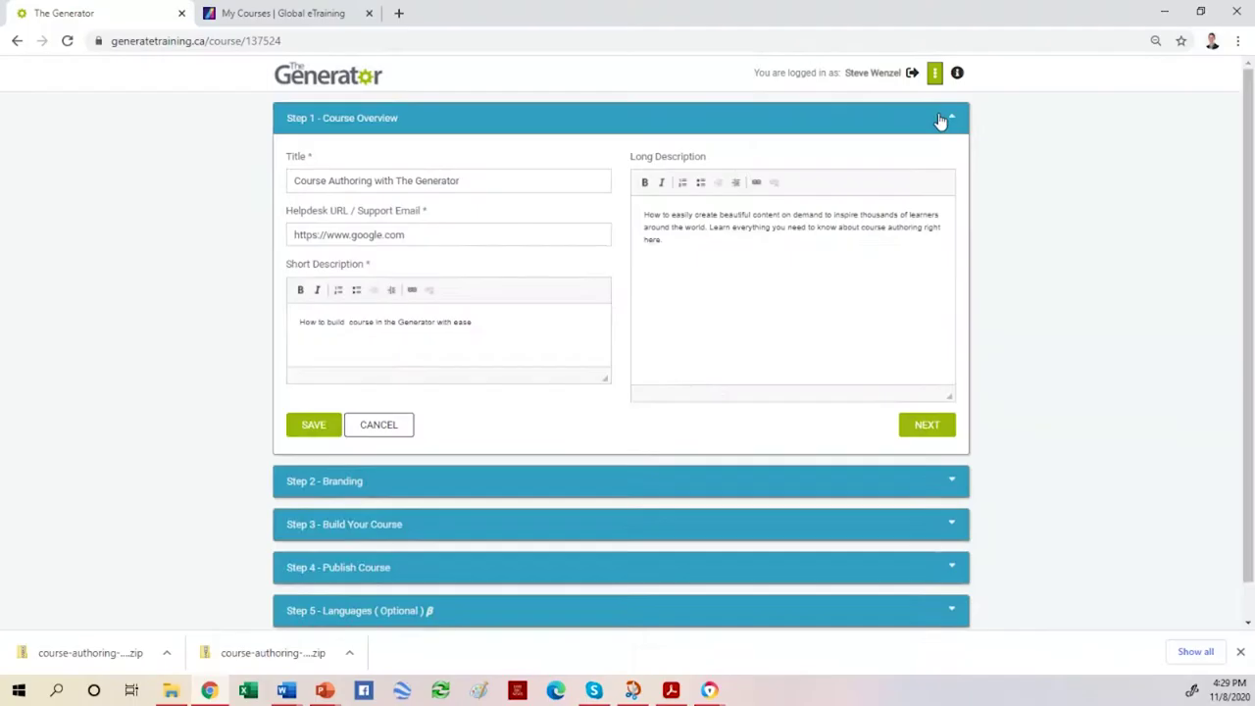
pyautogui.click(941, 120)
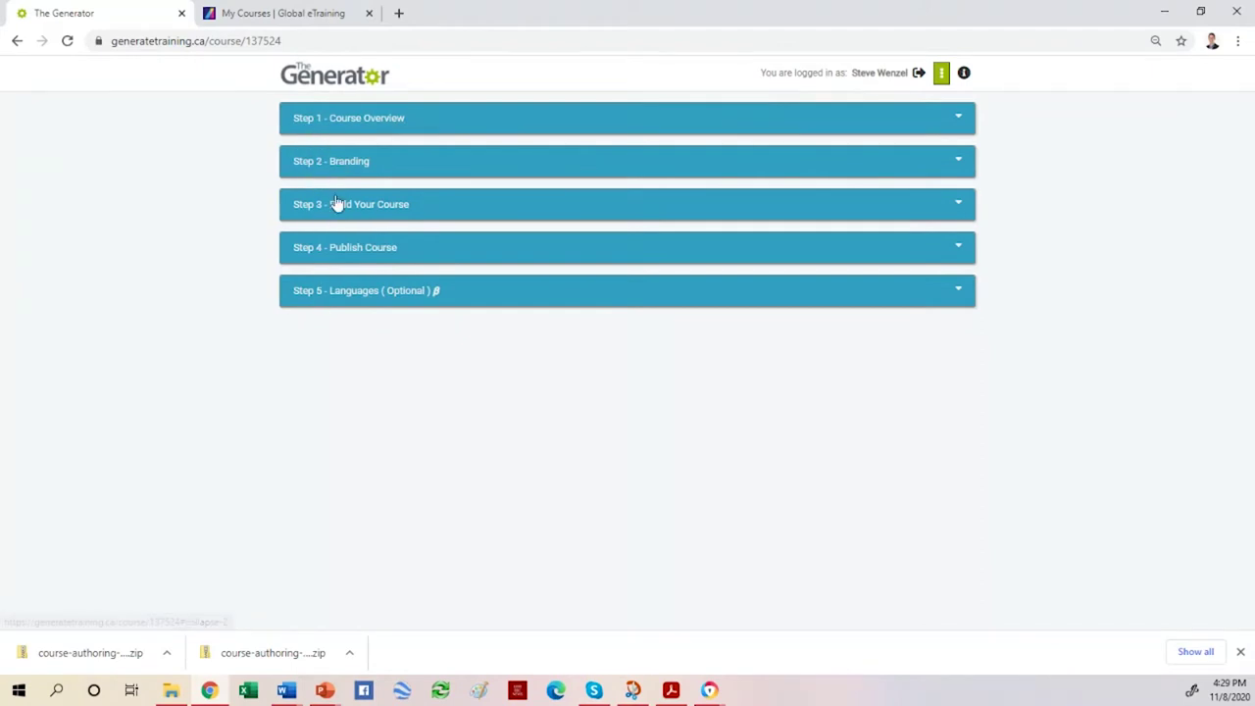
# Step: Briefly expand the Course Overview and Branding steps, then expand Step 3 - Build Your Course
pyautogui.click(382, 130)
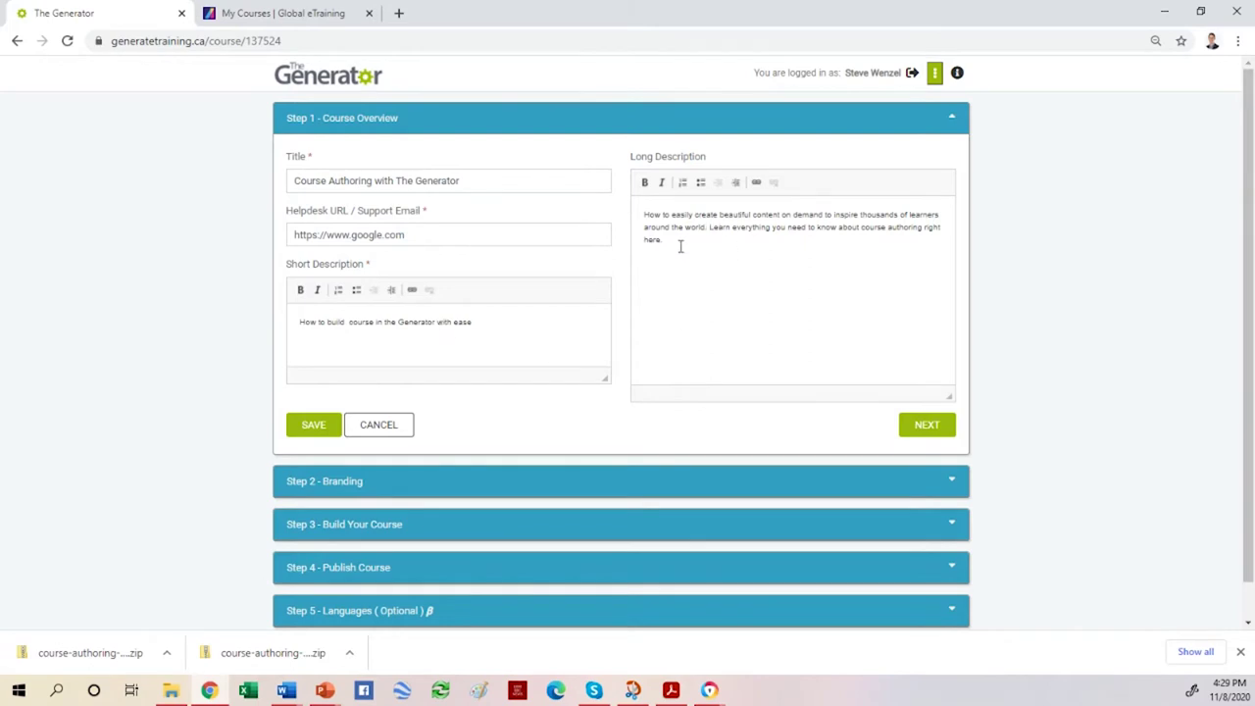
pyautogui.click(869, 125)
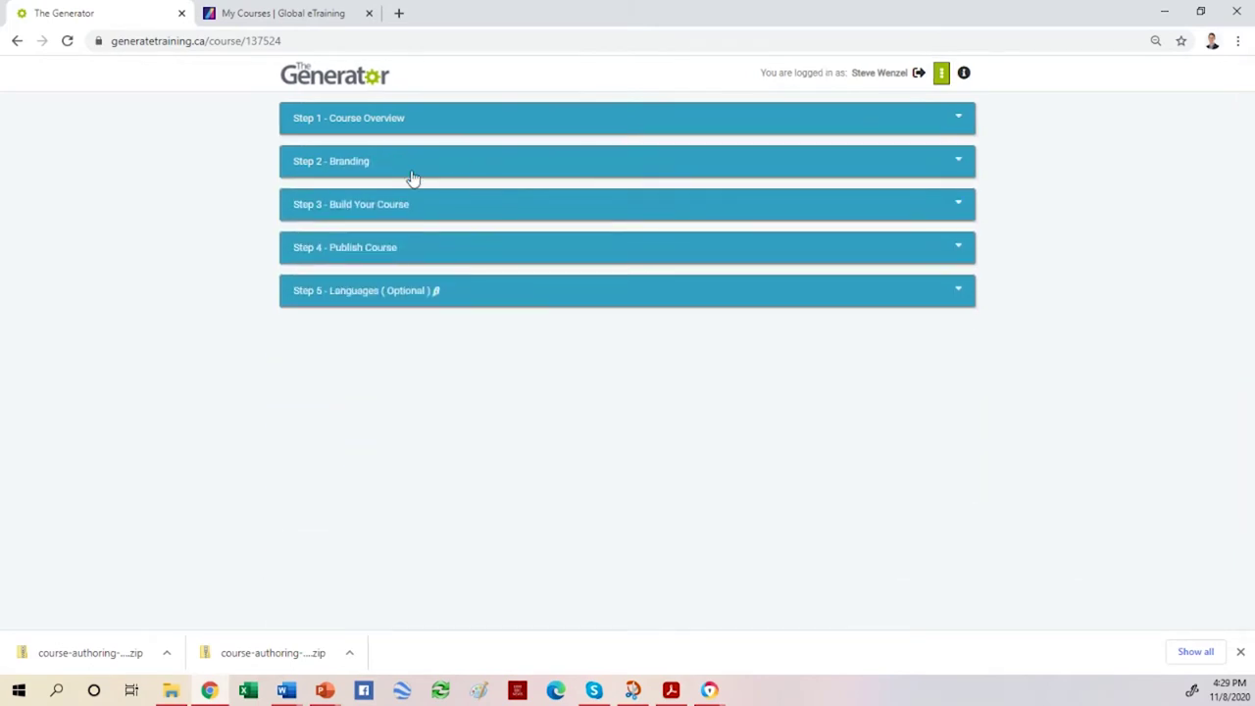
pyautogui.click(412, 175)
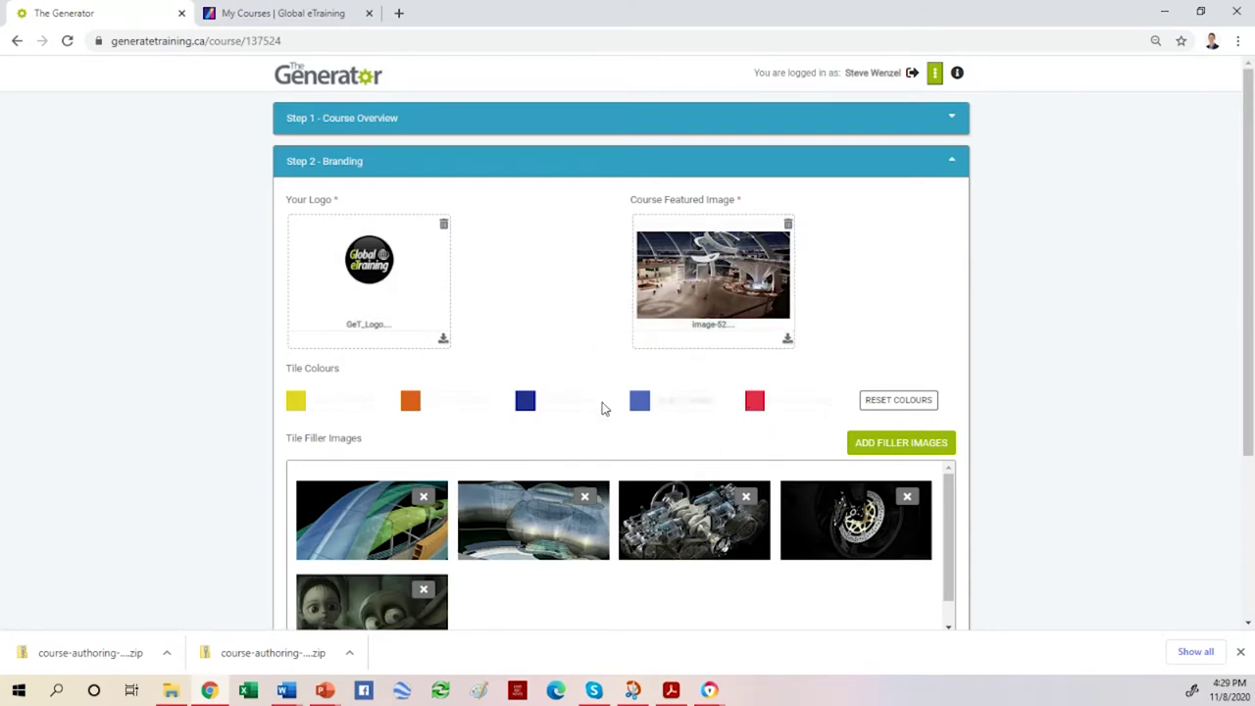
pyautogui.click(434, 173)
pyautogui.click(419, 209)
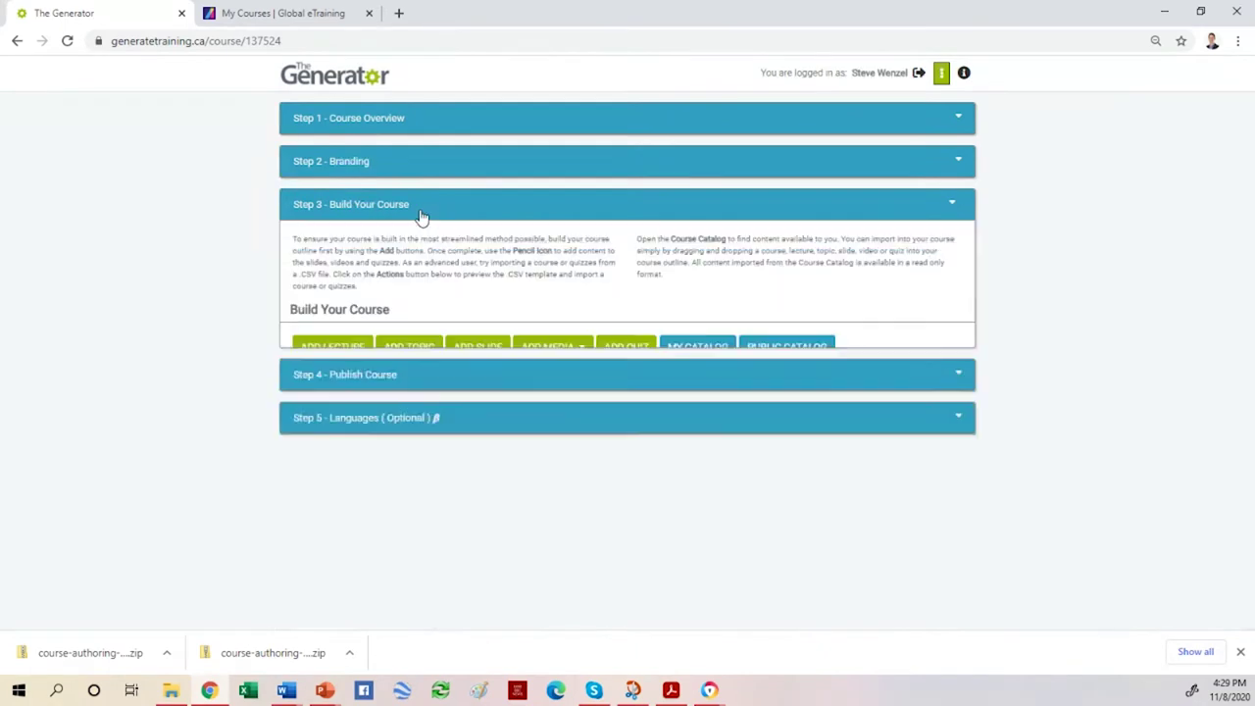
# Step: Scroll down to the course outline and select the course title entry
pyautogui.scroll(-1, 382, 217)
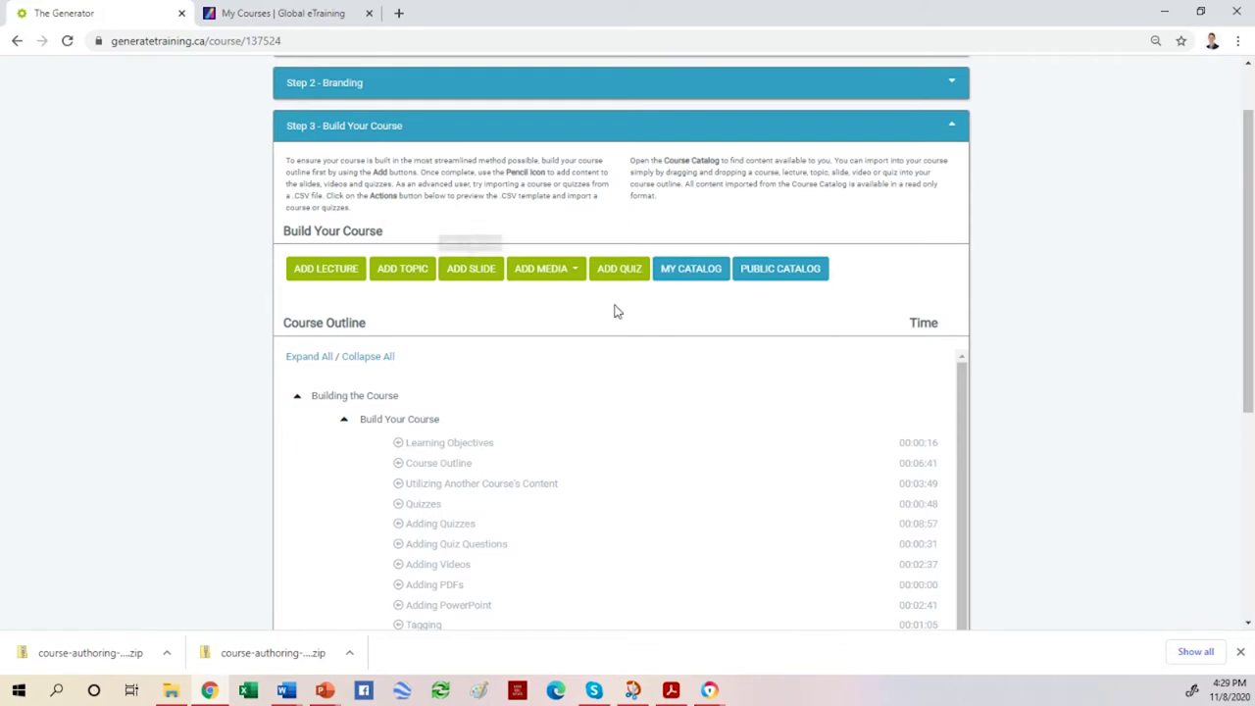
pyautogui.scroll(-2, 1176, 351)
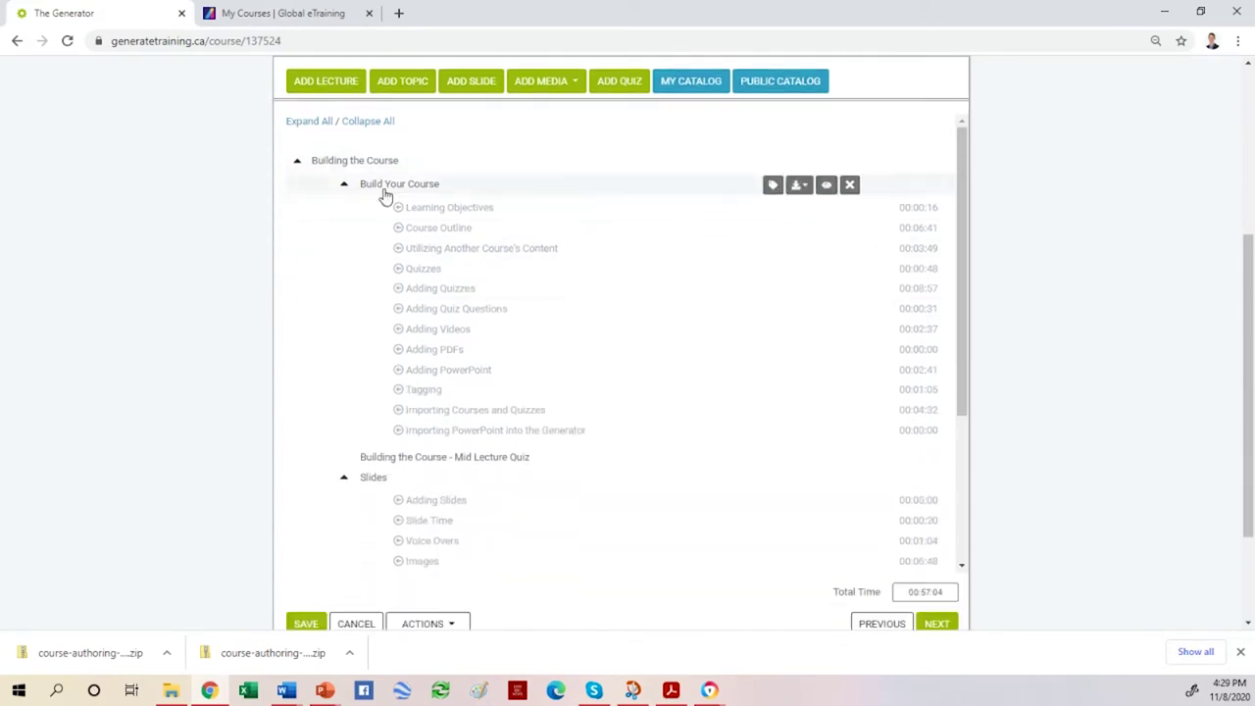
pyautogui.moveTo(345, 167); pyautogui.dragTo(431, 432)
pyautogui.click(476, 457)
# Step: Add a Lecture named 'L' with a Topic named 'Topic' beneath it
pyautogui.click(353, 93)
pyautogui.write('Lecture')
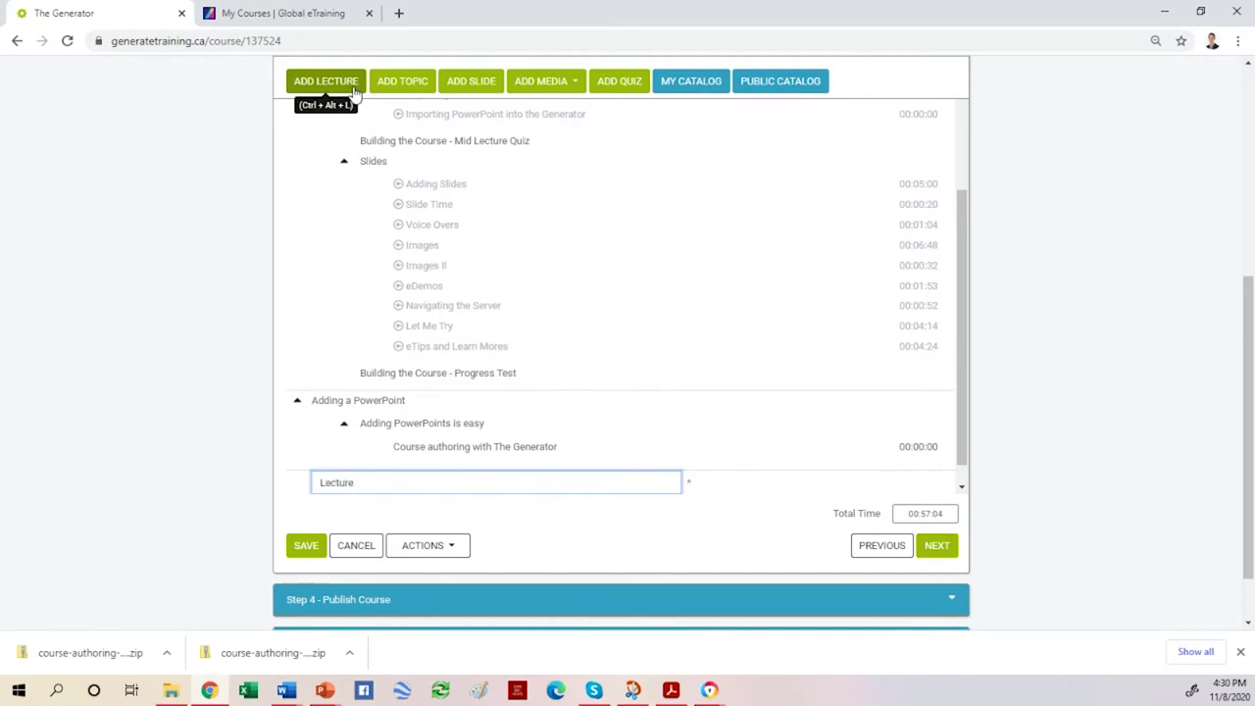
pyautogui.press('Return')
pyautogui.moveTo(408, 120); pyautogui.dragTo(406, 92)
pyautogui.click(406, 91)
pyautogui.write('Topic')
pyautogui.click(459, 88)
# Step: Add a Slide under the Topic and open it in the slide editor
pyautogui.click(468, 90)
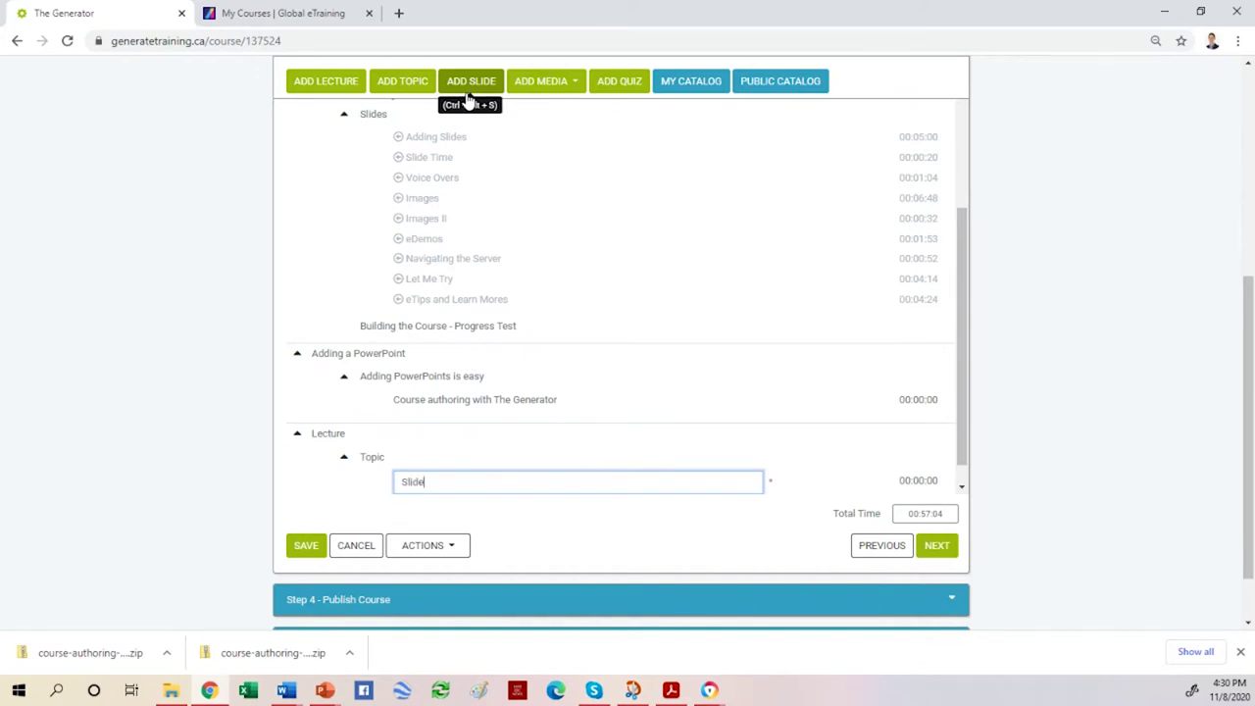
pyautogui.click(669, 502)
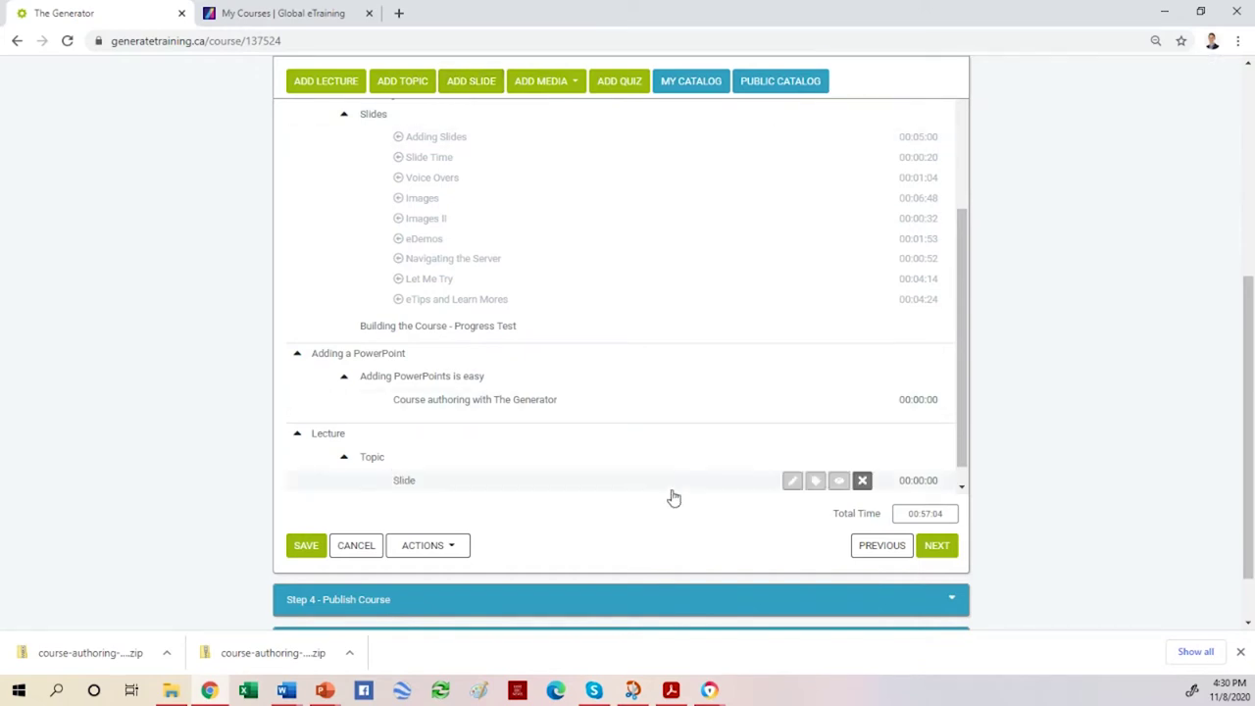
pyautogui.click(791, 480)
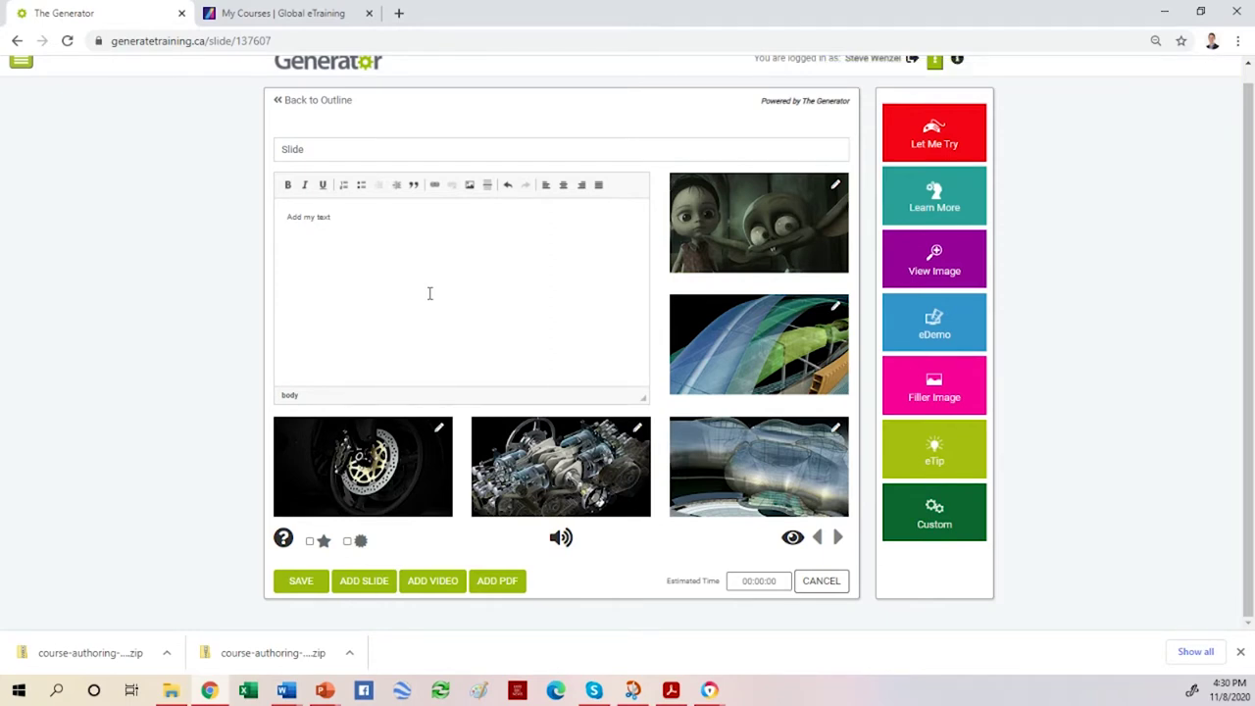
# Step: Check the slide audio settings, then place a Let Me Try tile in the top-right image slot
pyautogui.click(560, 537)
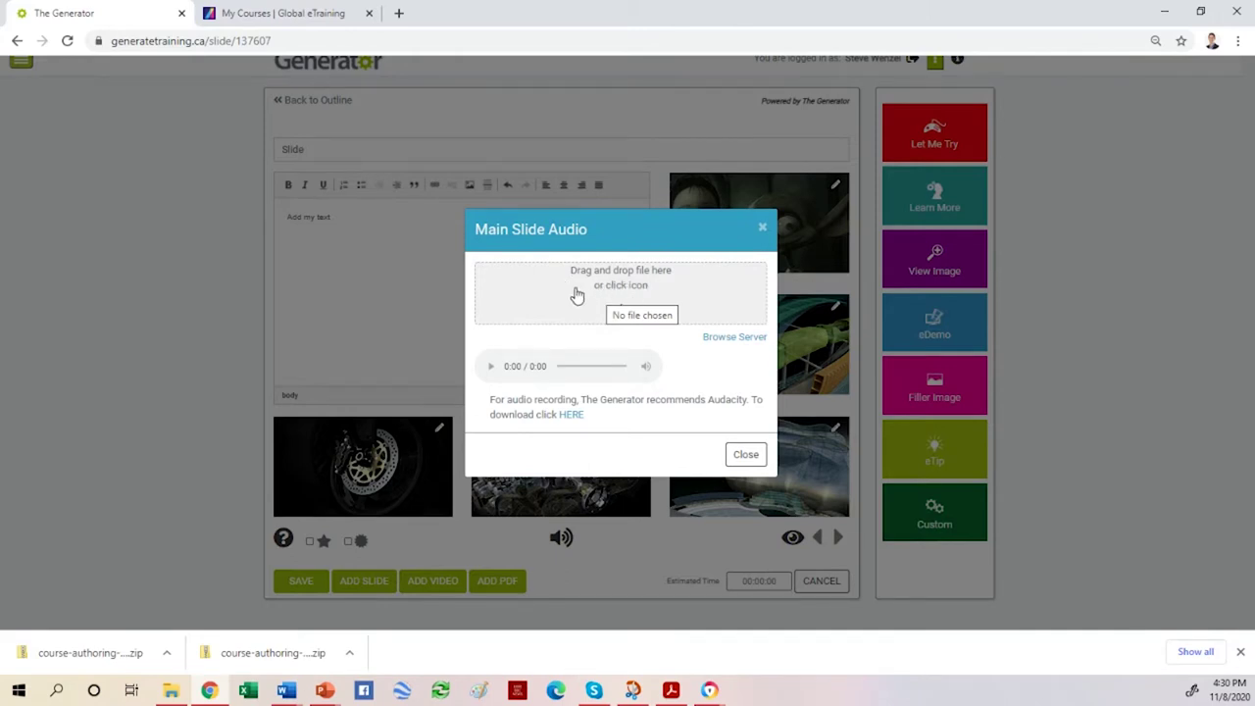
pyautogui.click(743, 453)
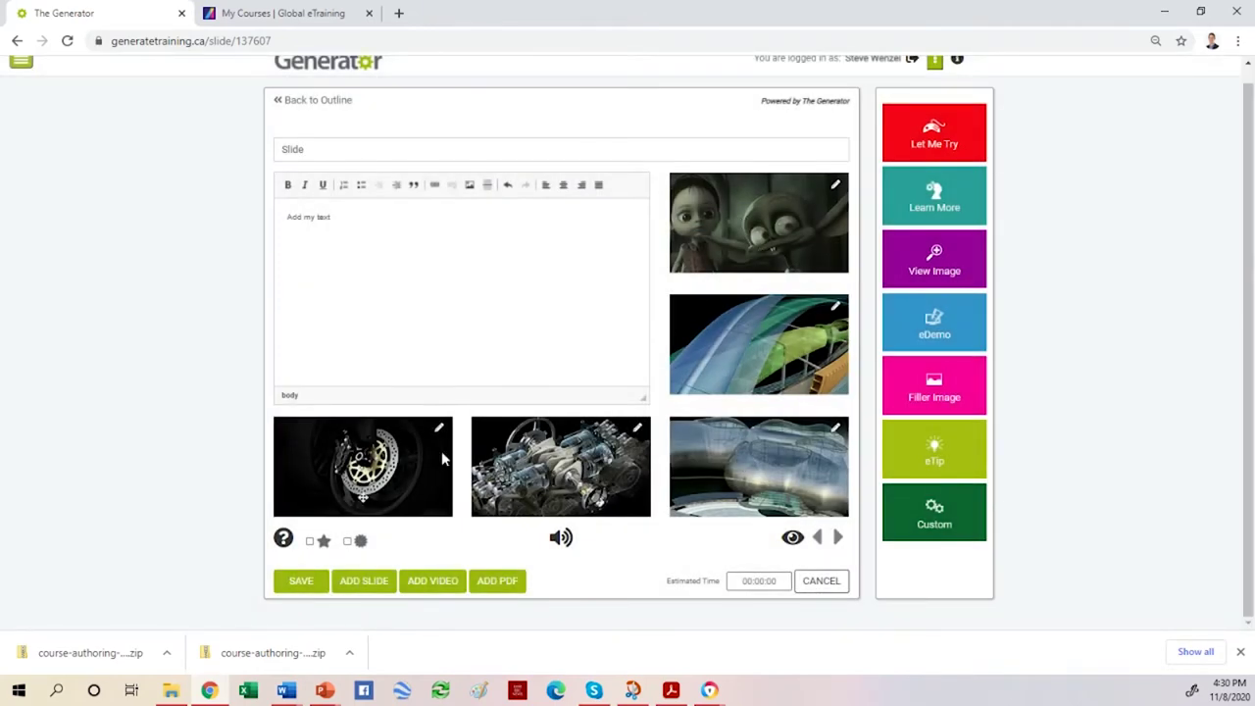
pyautogui.moveTo(926, 130); pyautogui.dragTo(767, 226)
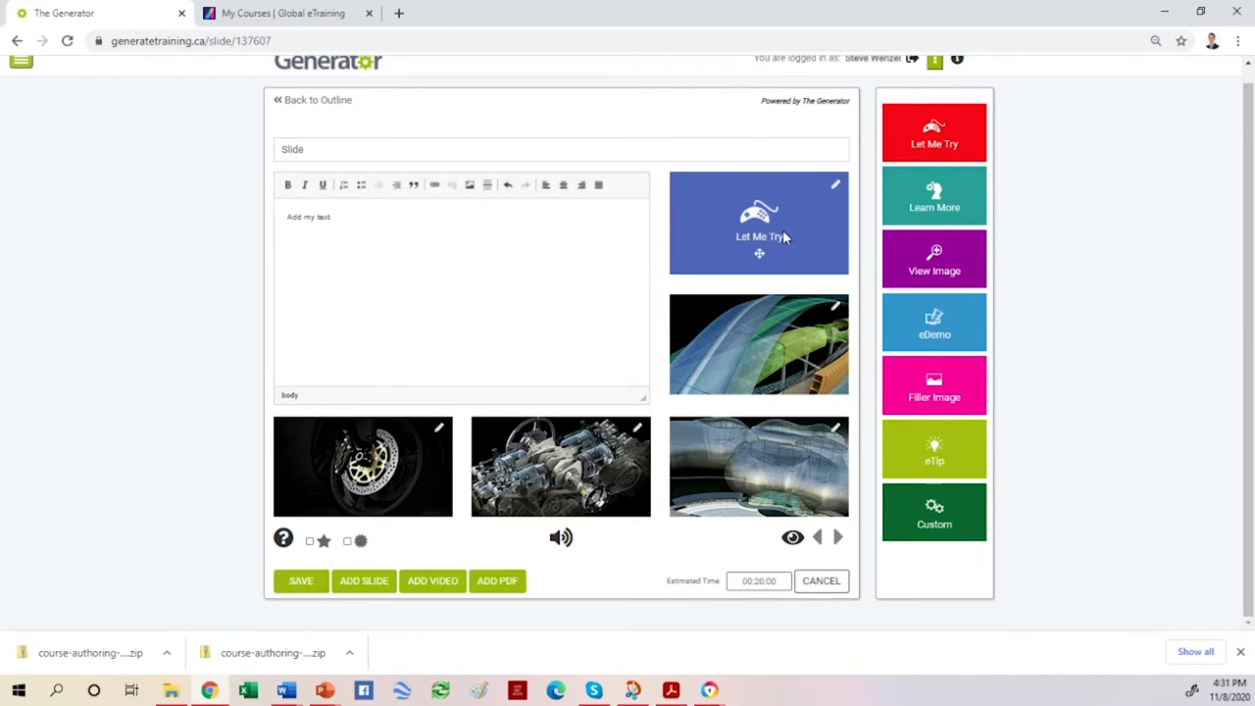
pyautogui.click(834, 186)
pyautogui.click(490, 214)
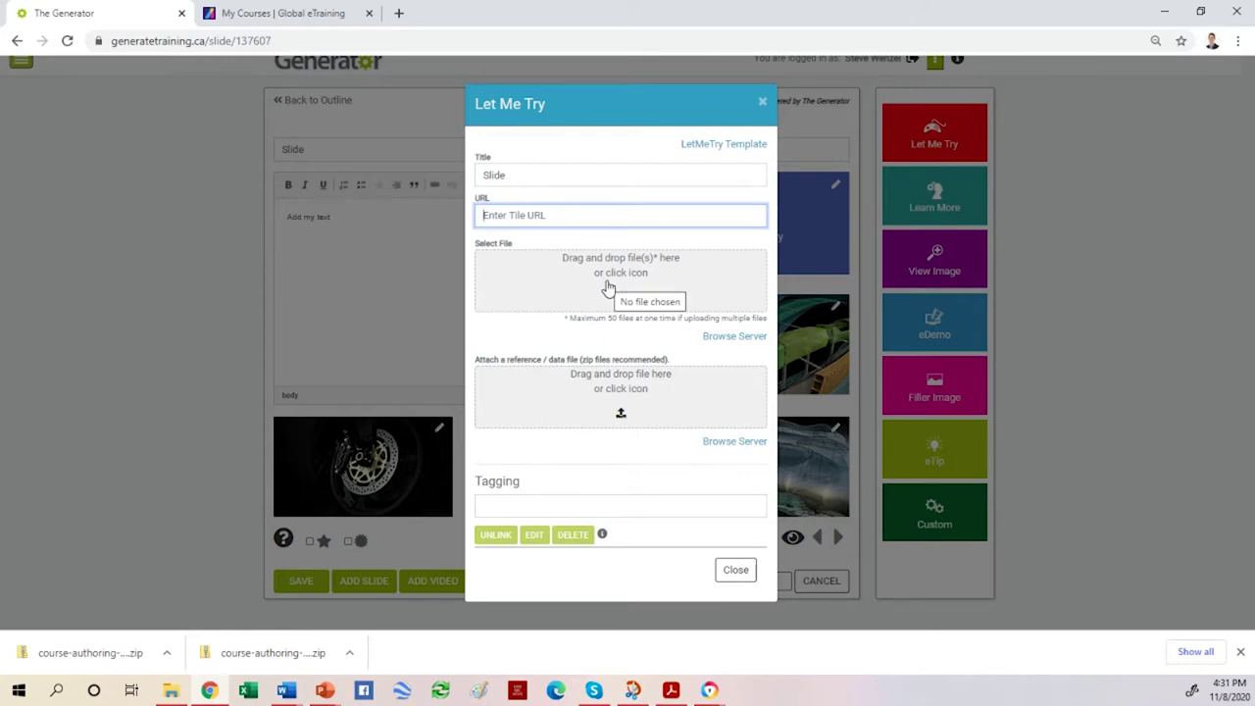
pyautogui.click(747, 572)
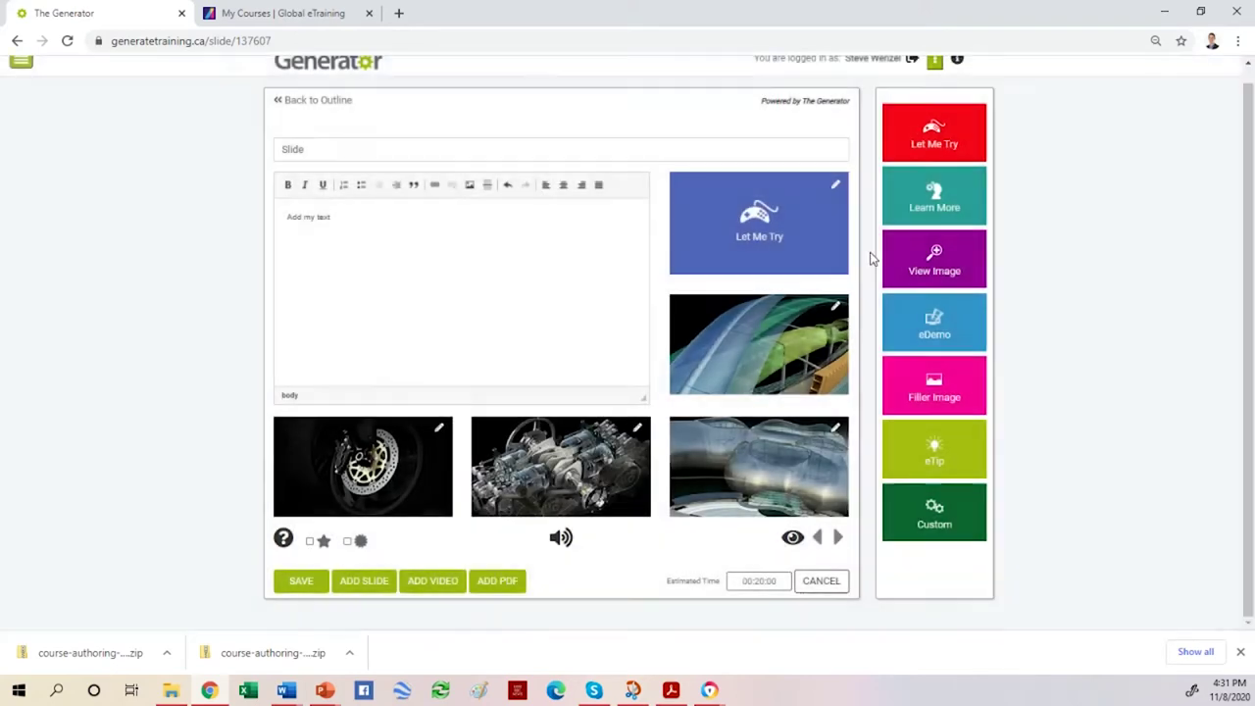
# Step: Place a Learn More tile in the second image slot and review its options
pyautogui.moveTo(907, 203); pyautogui.dragTo(758, 324)
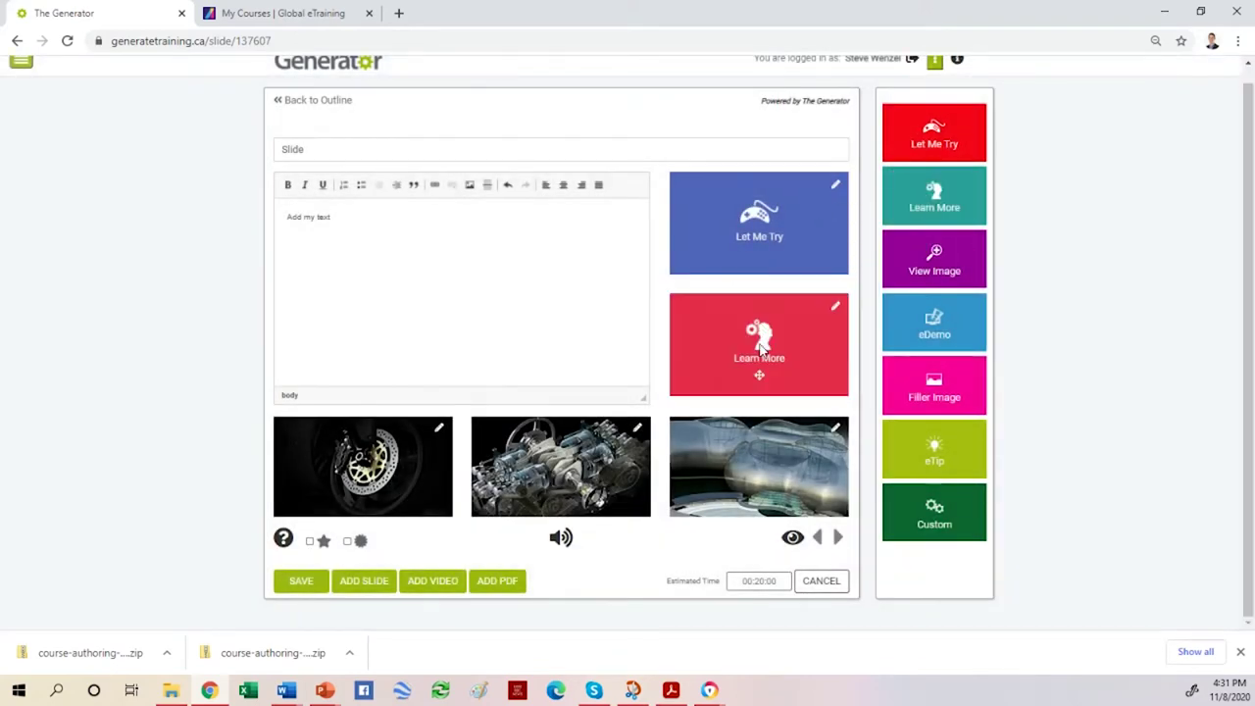
pyautogui.click(835, 307)
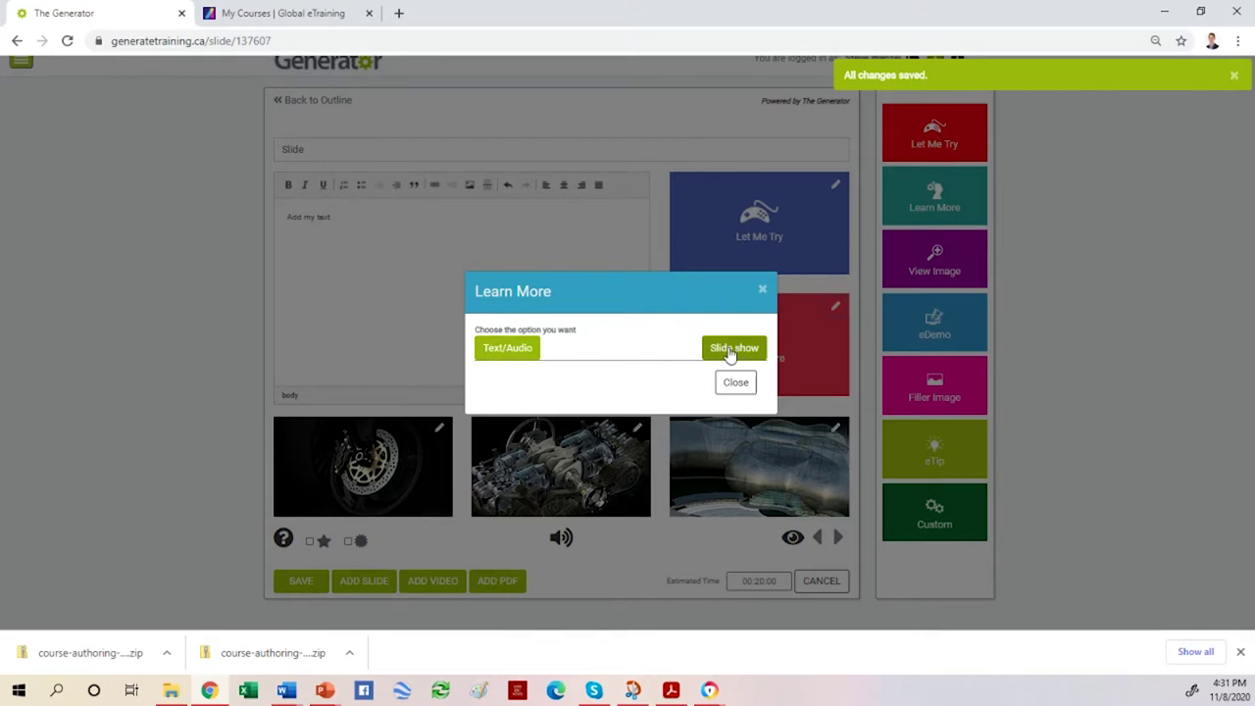
pyautogui.click(736, 383)
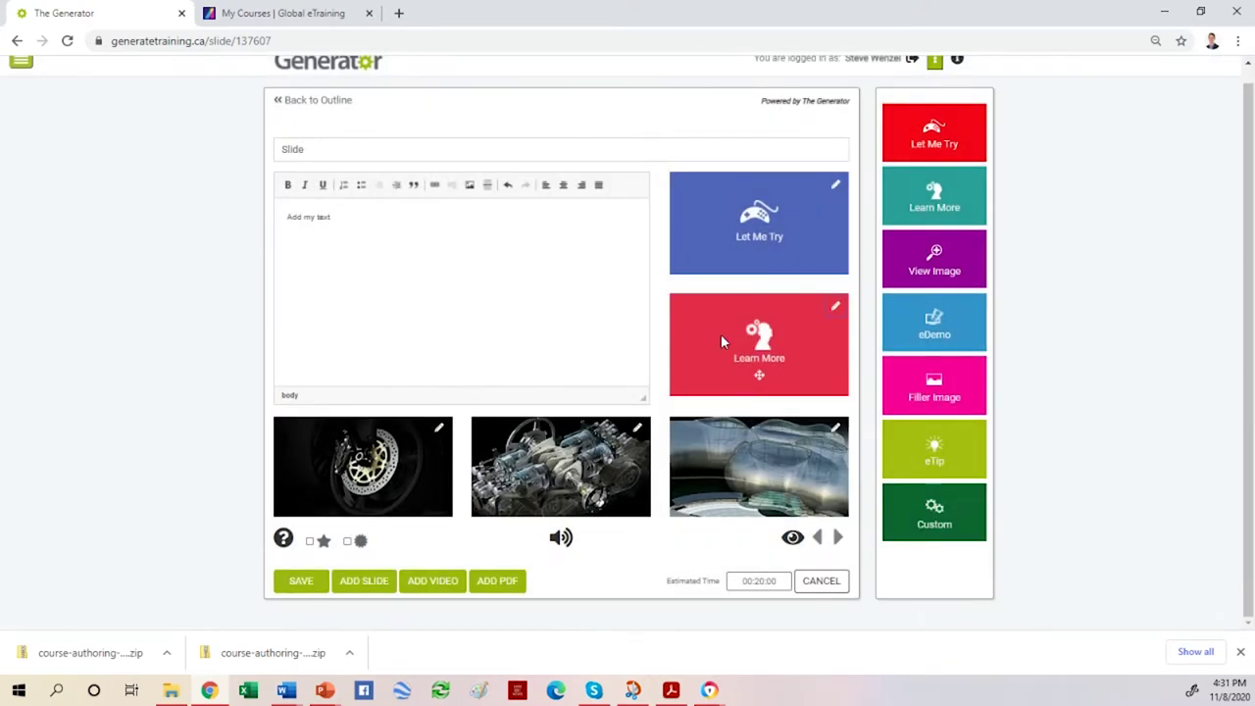
# Step: Add a View Image tile in the third slot using the server's Get Everything image
pyautogui.moveTo(920, 263); pyautogui.dragTo(735, 453)
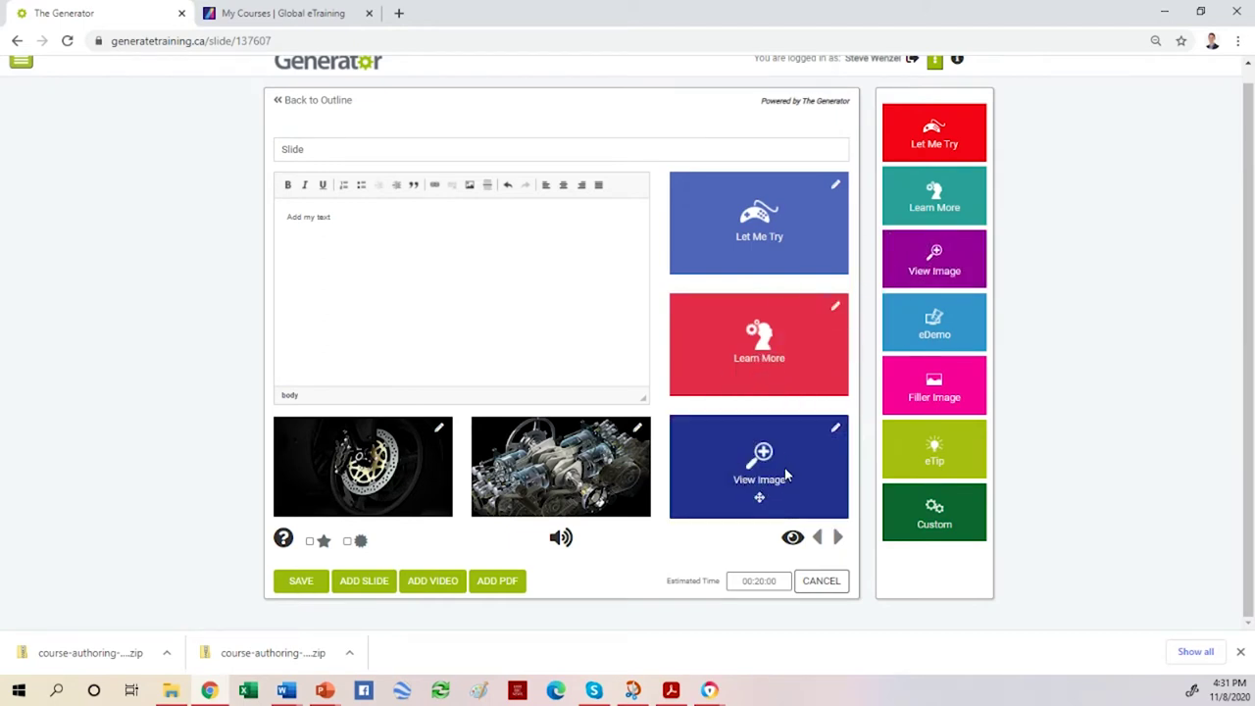
pyautogui.click(833, 428)
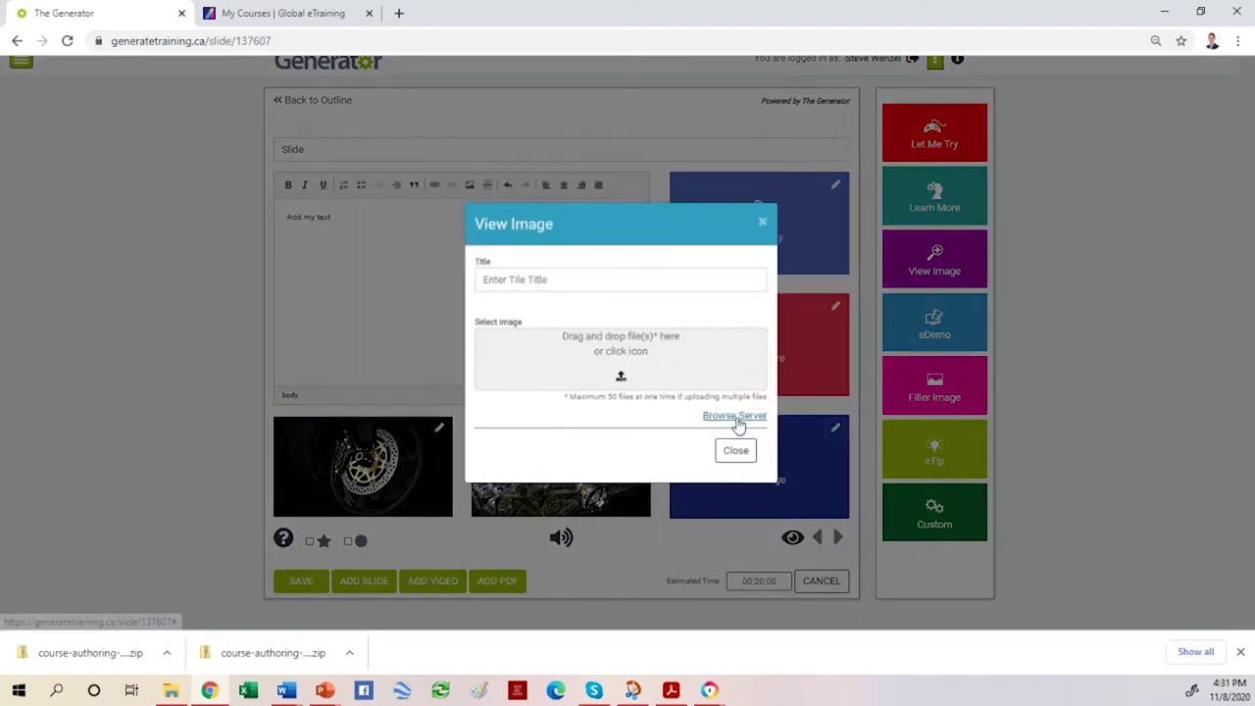
pyautogui.click(740, 418)
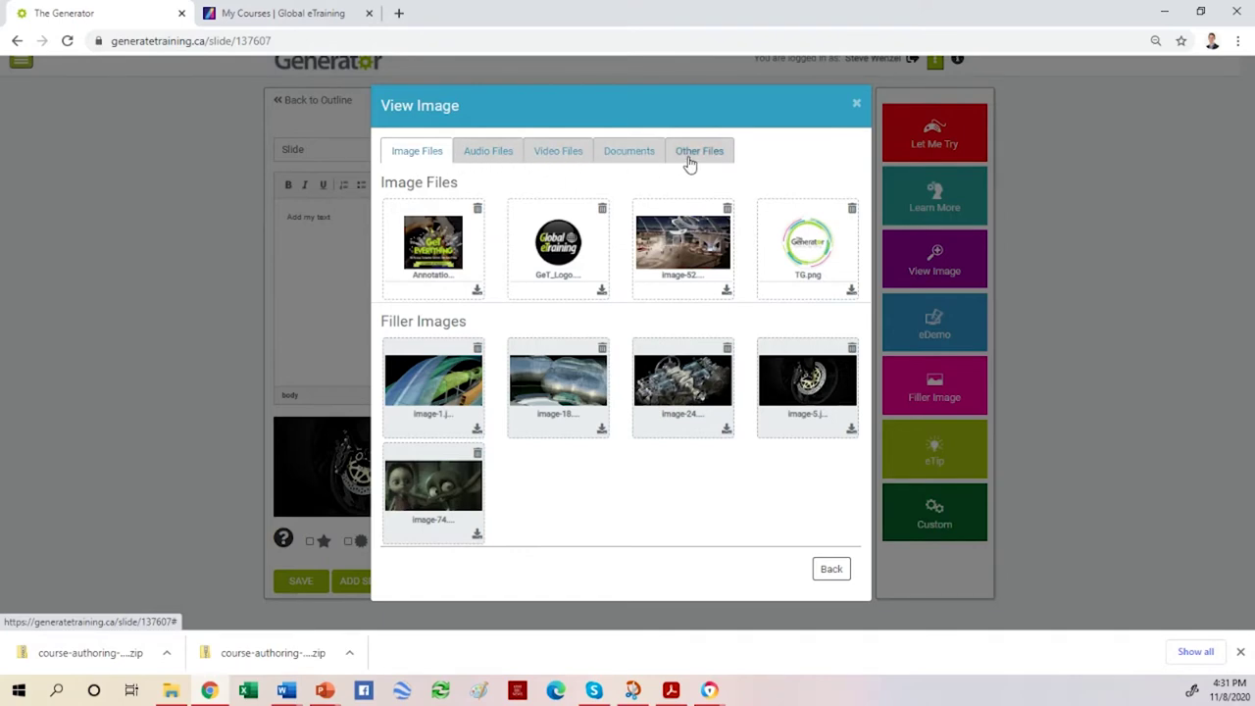
pyautogui.click(421, 247)
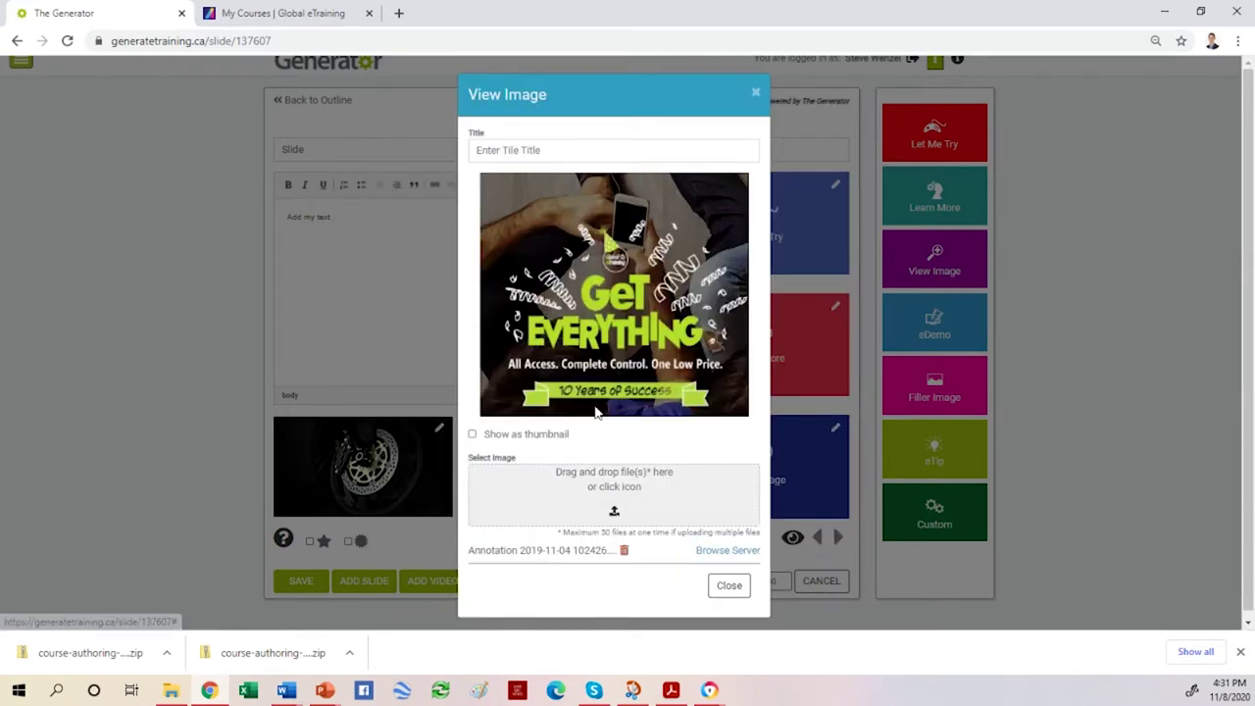
pyautogui.click(728, 587)
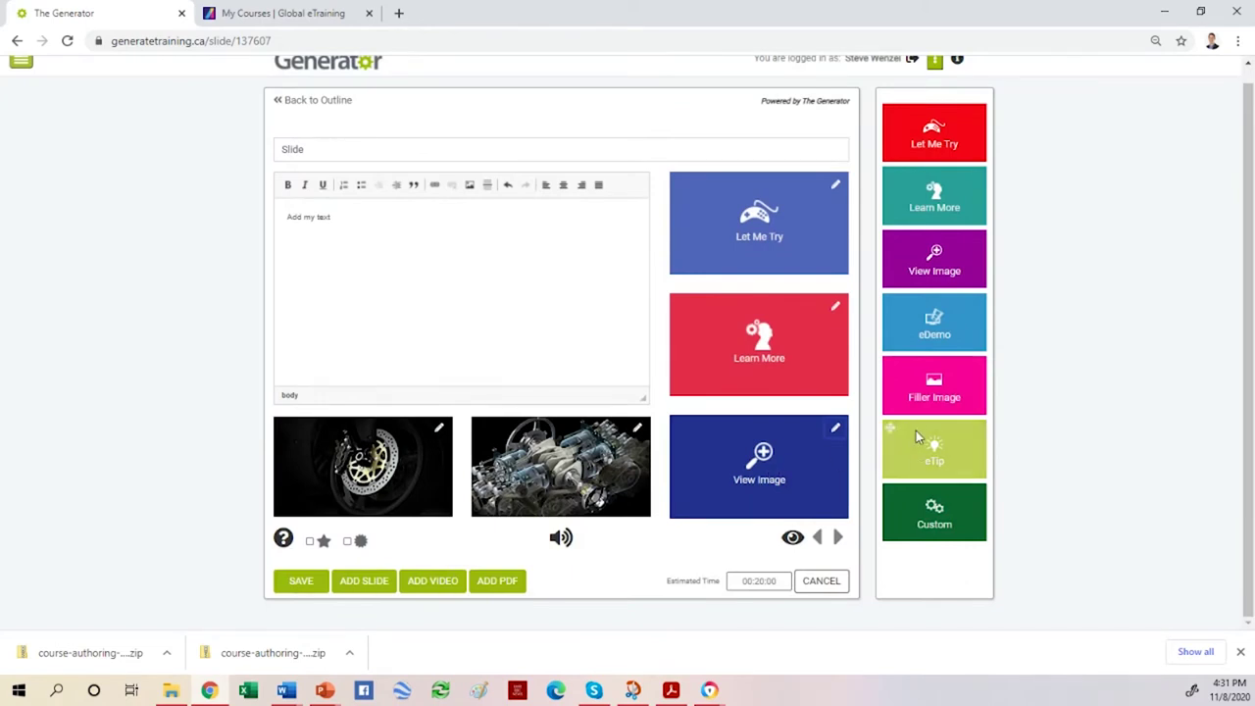
# Step: Turn the engine image slot into an eDemo tile, leaving its settings unchanged
pyautogui.moveTo(934, 323); pyautogui.dragTo(554, 475)
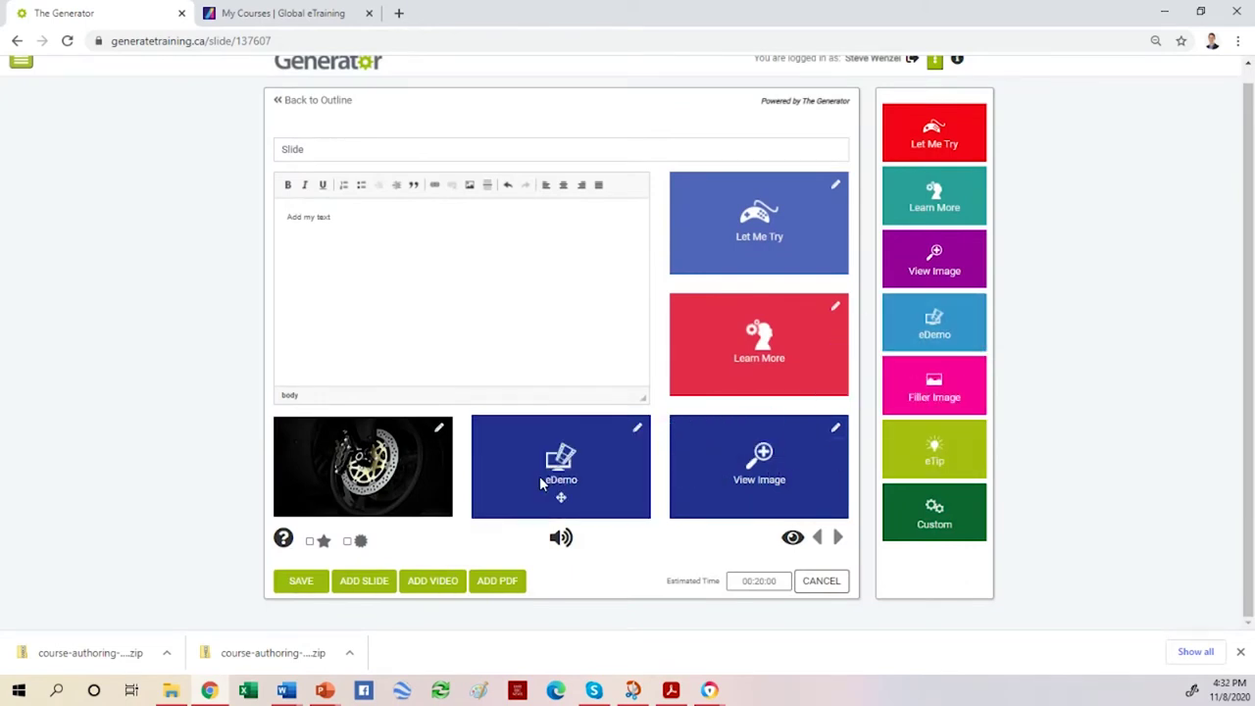
pyautogui.click(638, 433)
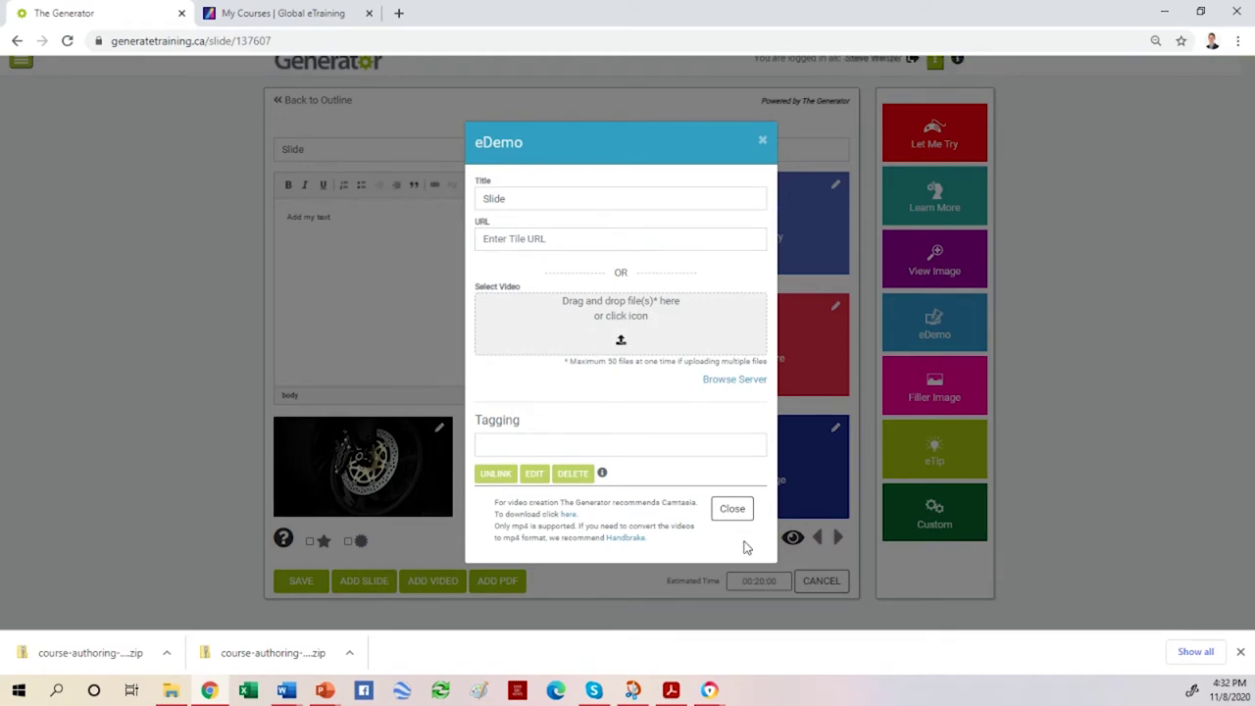
pyautogui.click(733, 510)
# Step: Replace the bottom-left brake-disc photo with an eTip tile and enter the tip text 'This is a t'
pyautogui.moveTo(944, 460); pyautogui.dragTo(370, 507)
pyautogui.click(439, 431)
pyautogui.click(416, 263)
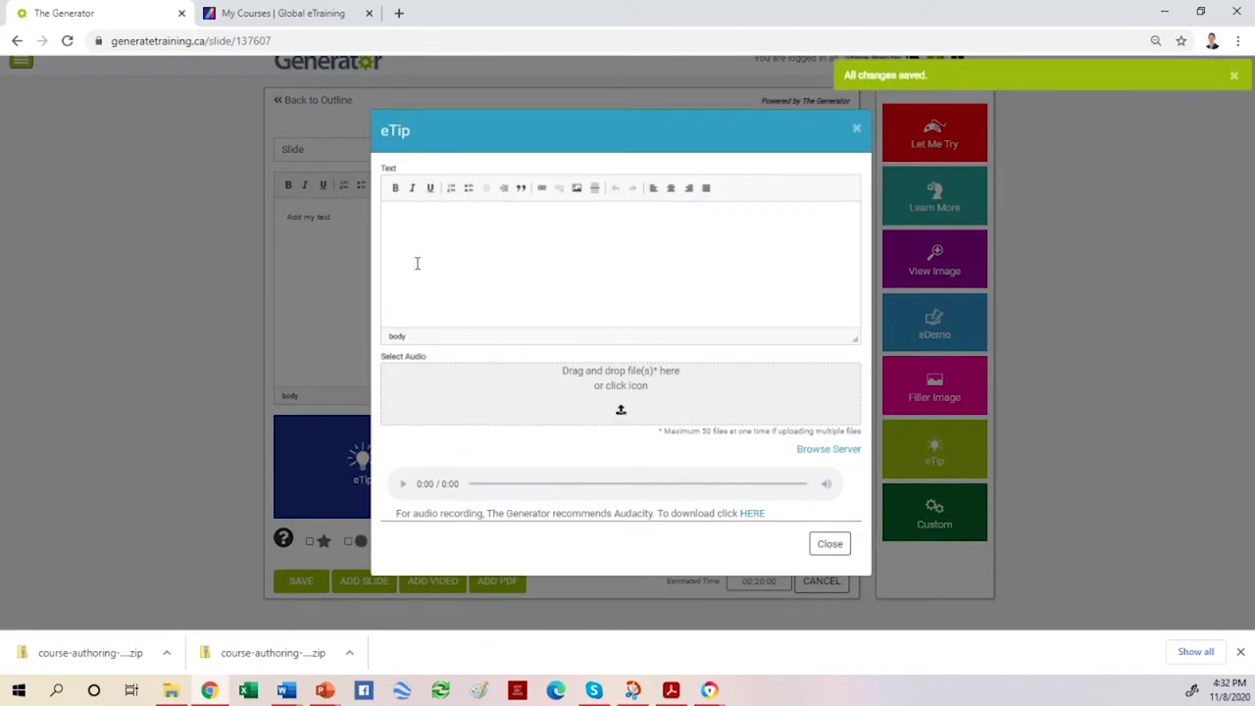
pyautogui.write('This is a t')
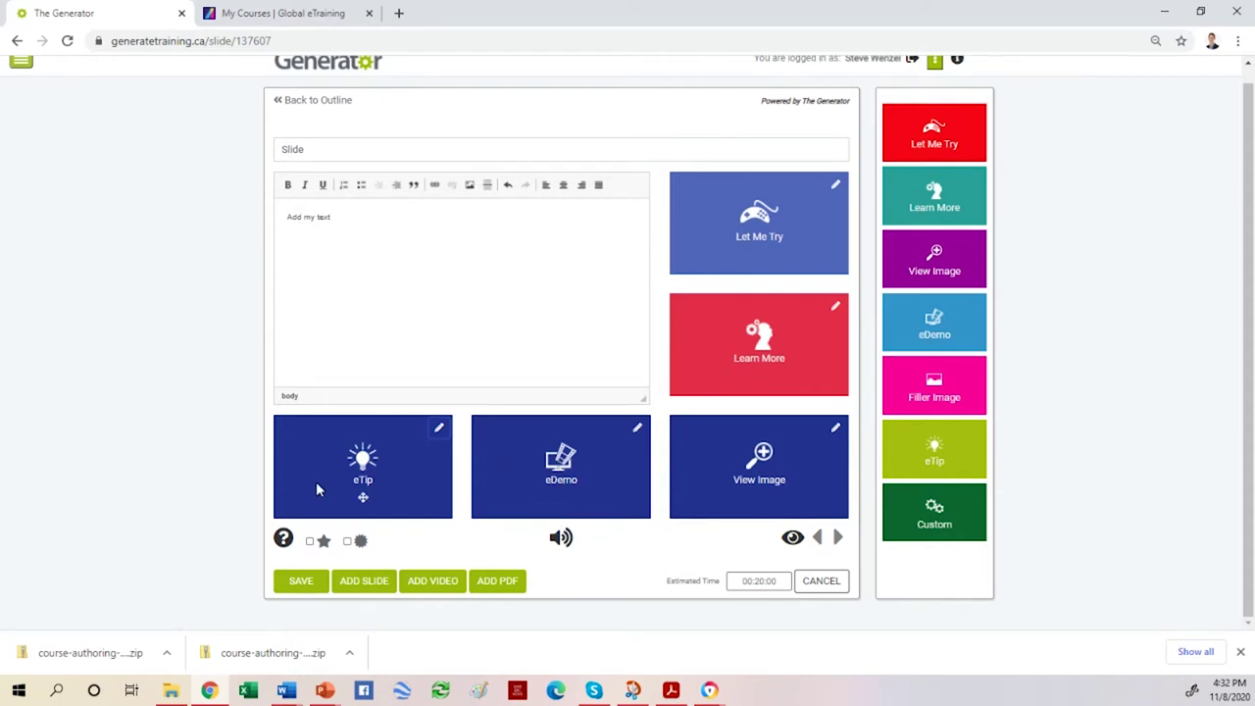
# Step: Preview the slide and try out its eTip and View Image tiles
pyautogui.click(792, 538)
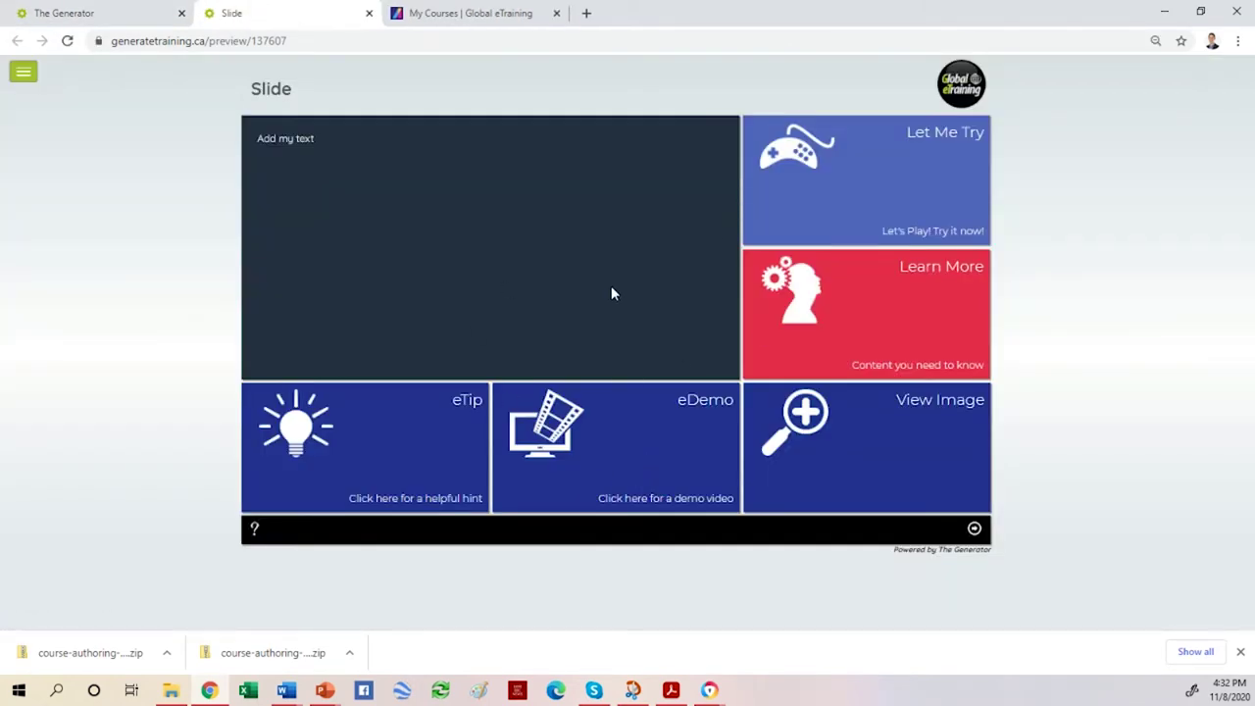
pyautogui.click(316, 417)
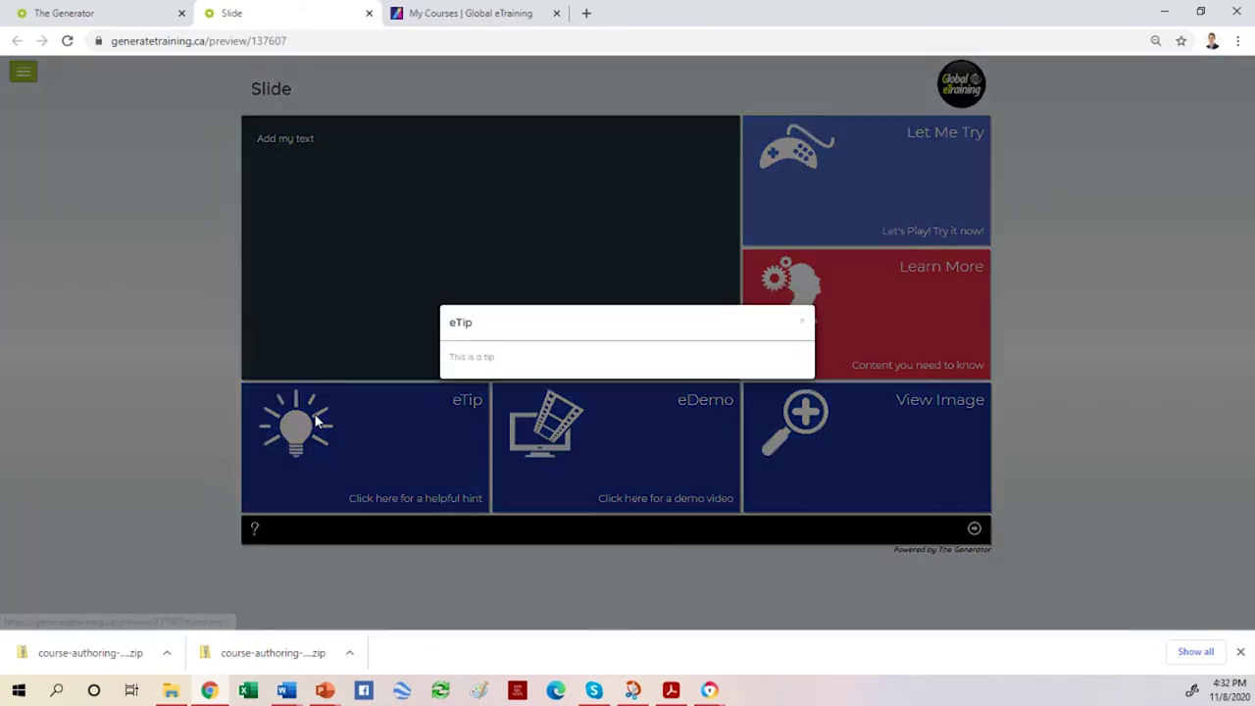
pyautogui.click(802, 326)
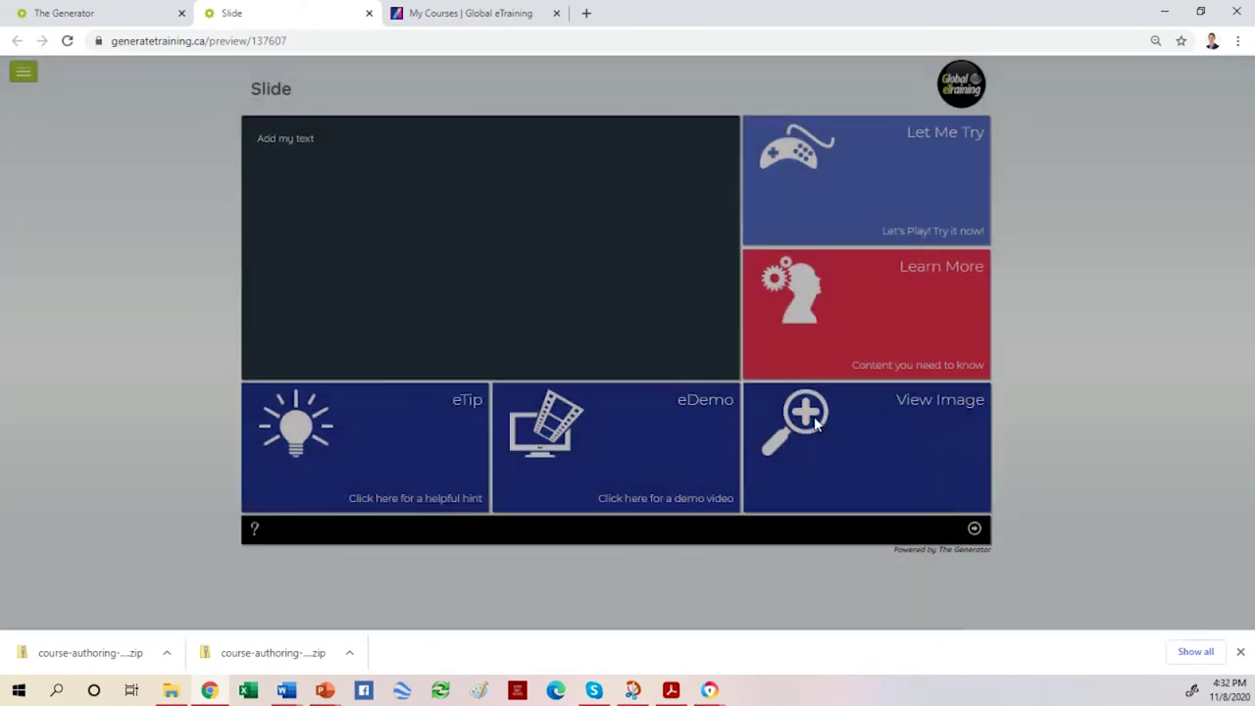
pyautogui.click(807, 422)
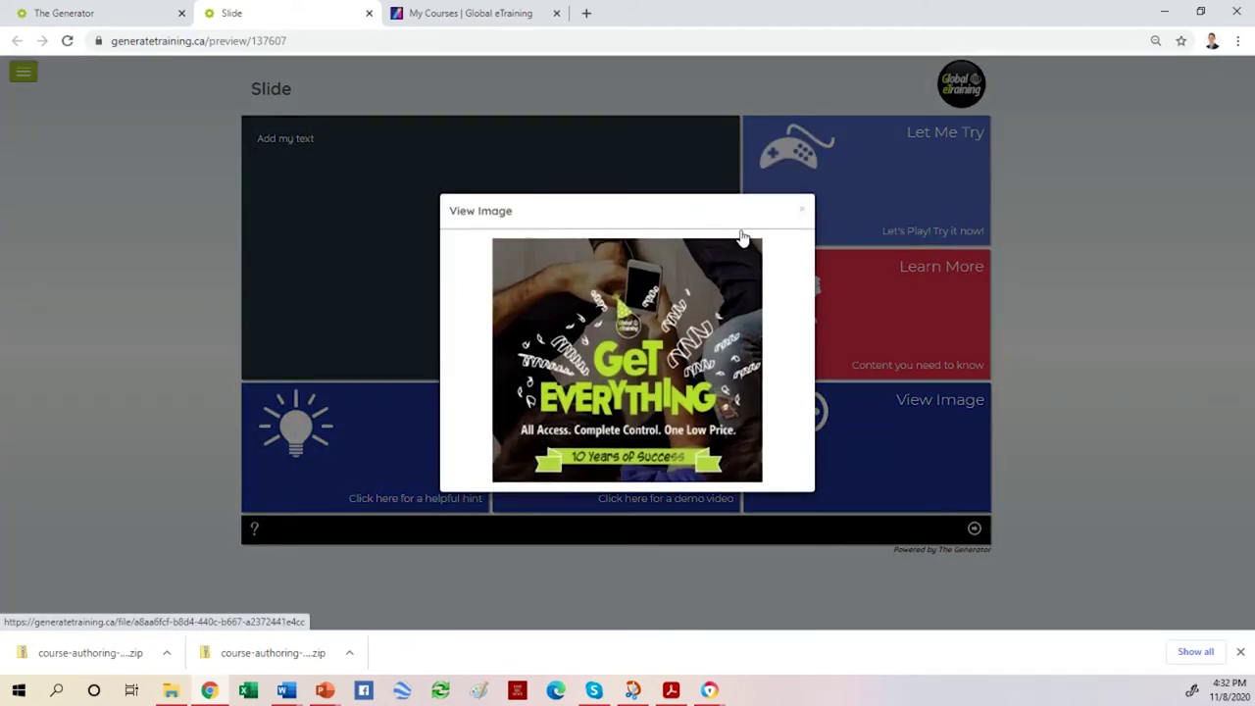
pyautogui.click(802, 209)
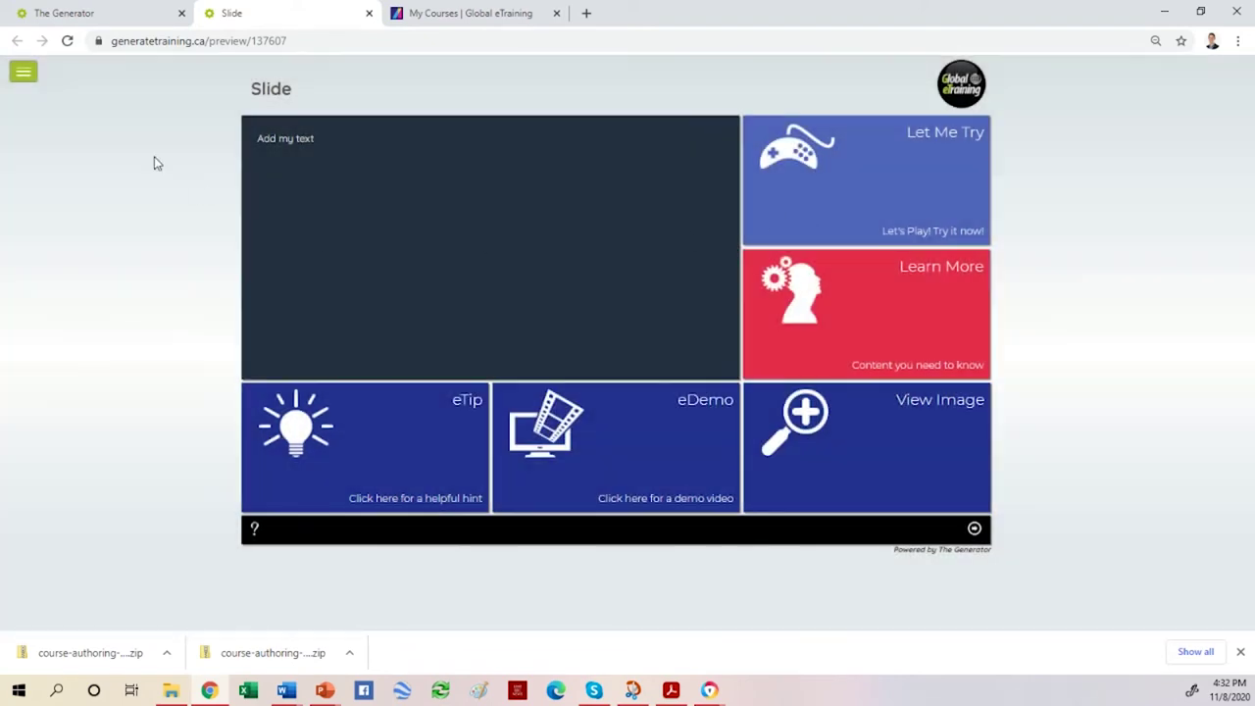
# Step: Jump to the Quizzes slide via the outline menu and view the Custom Learning Path image
pyautogui.click(24, 72)
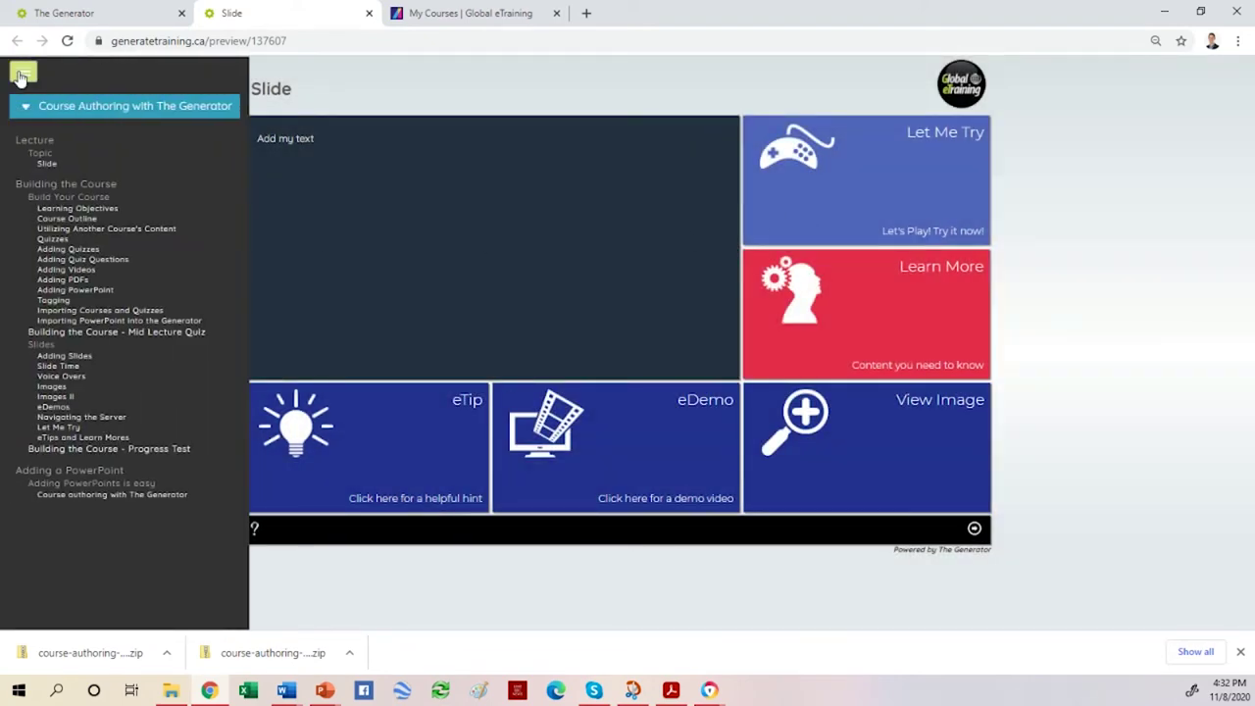
pyautogui.click(51, 239)
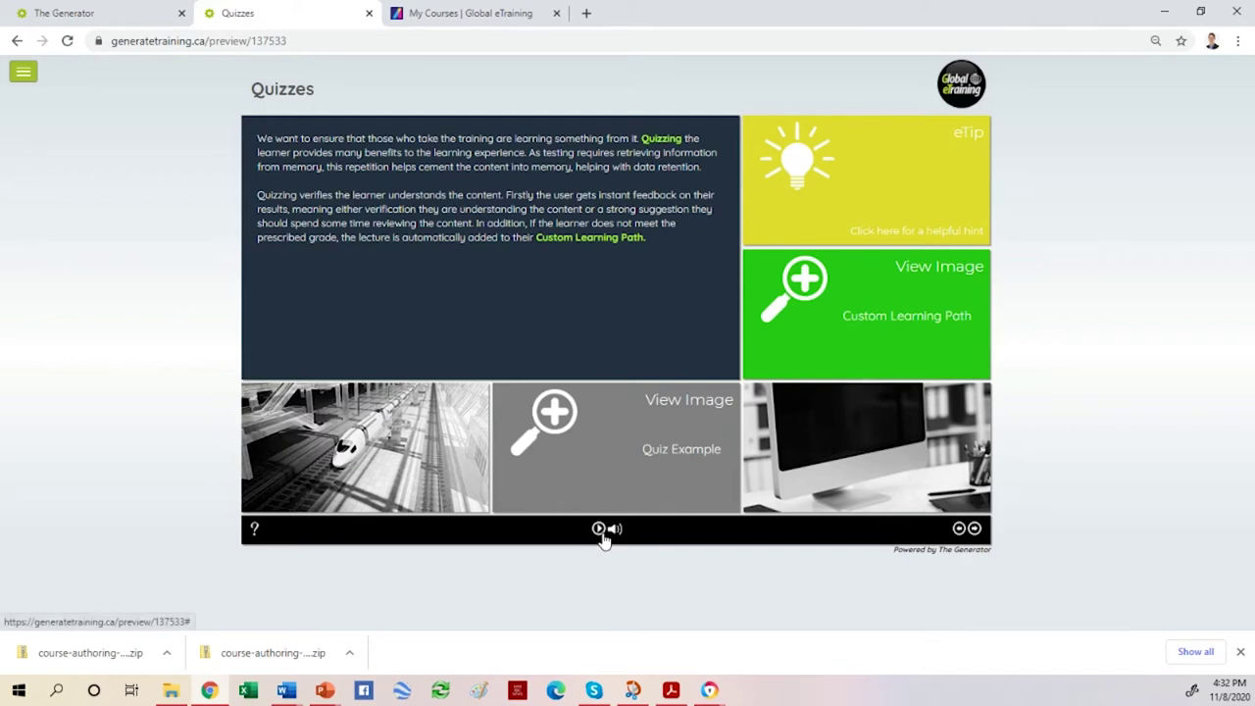
pyautogui.click(826, 355)
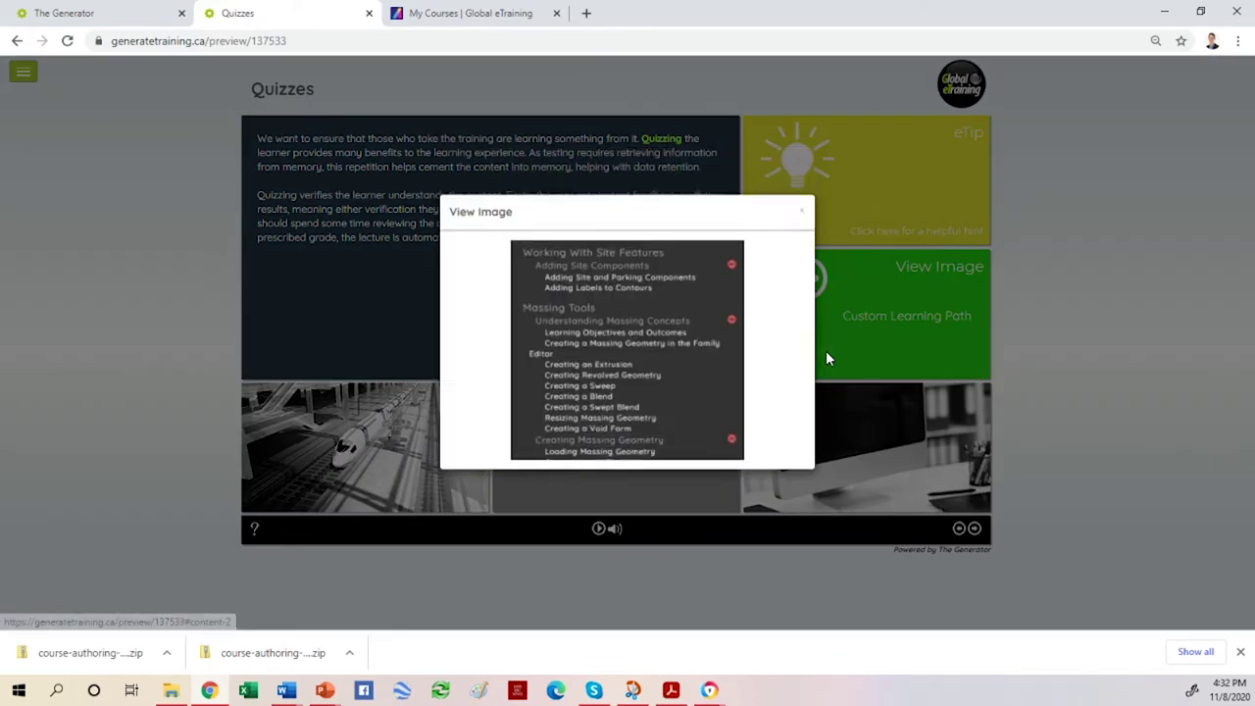
pyautogui.click(801, 223)
# Step: Move to the next slide and try its Learn More content and eDemo video
pyautogui.click(973, 529)
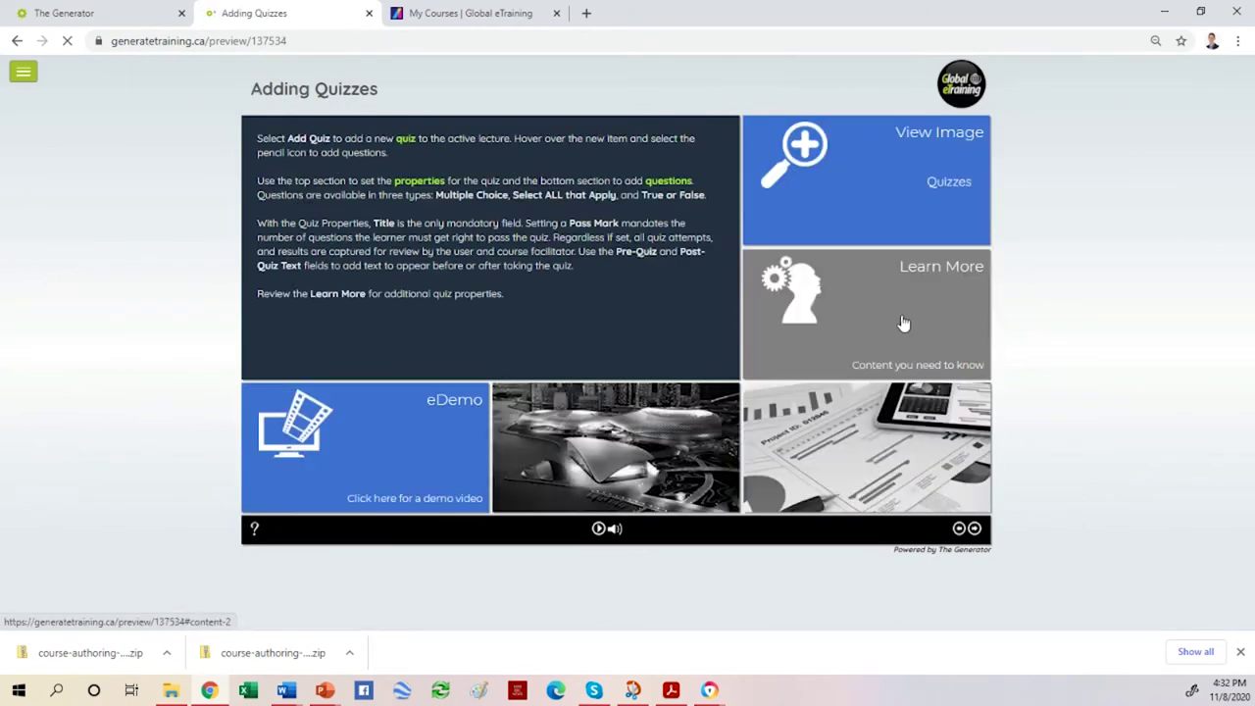
pyautogui.click(903, 321)
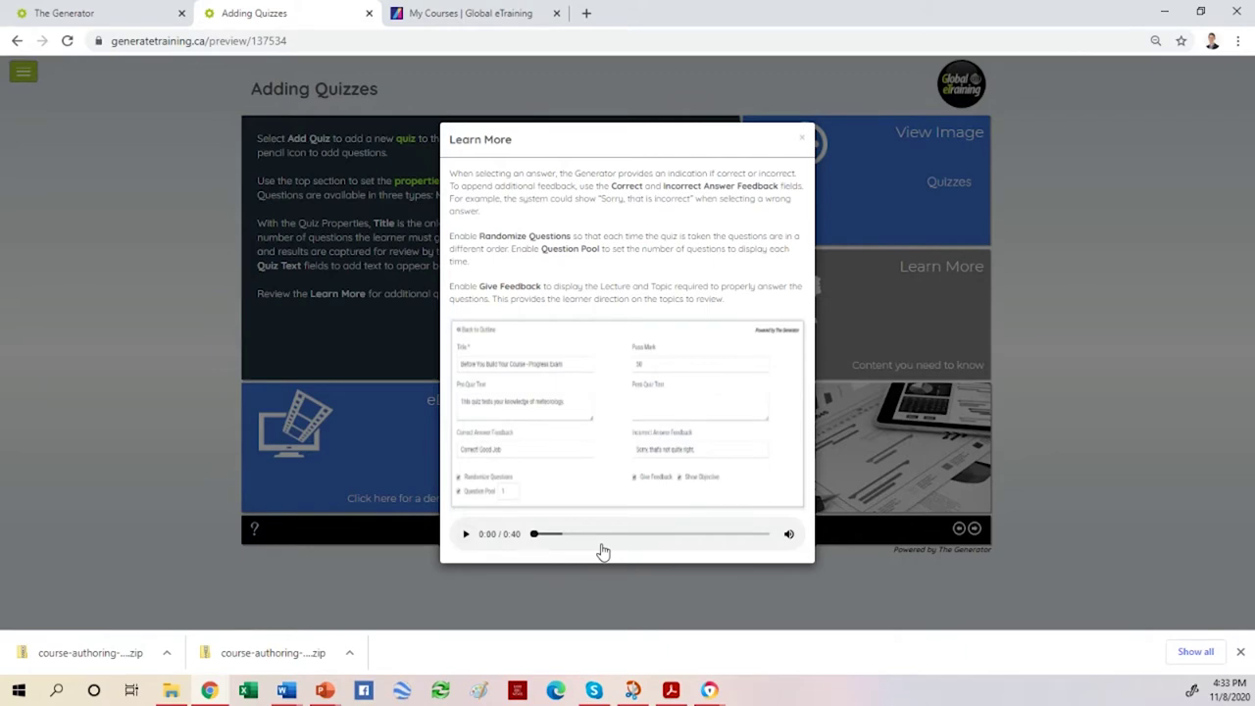
pyautogui.click(801, 137)
pyautogui.click(405, 456)
pyautogui.click(246, 551)
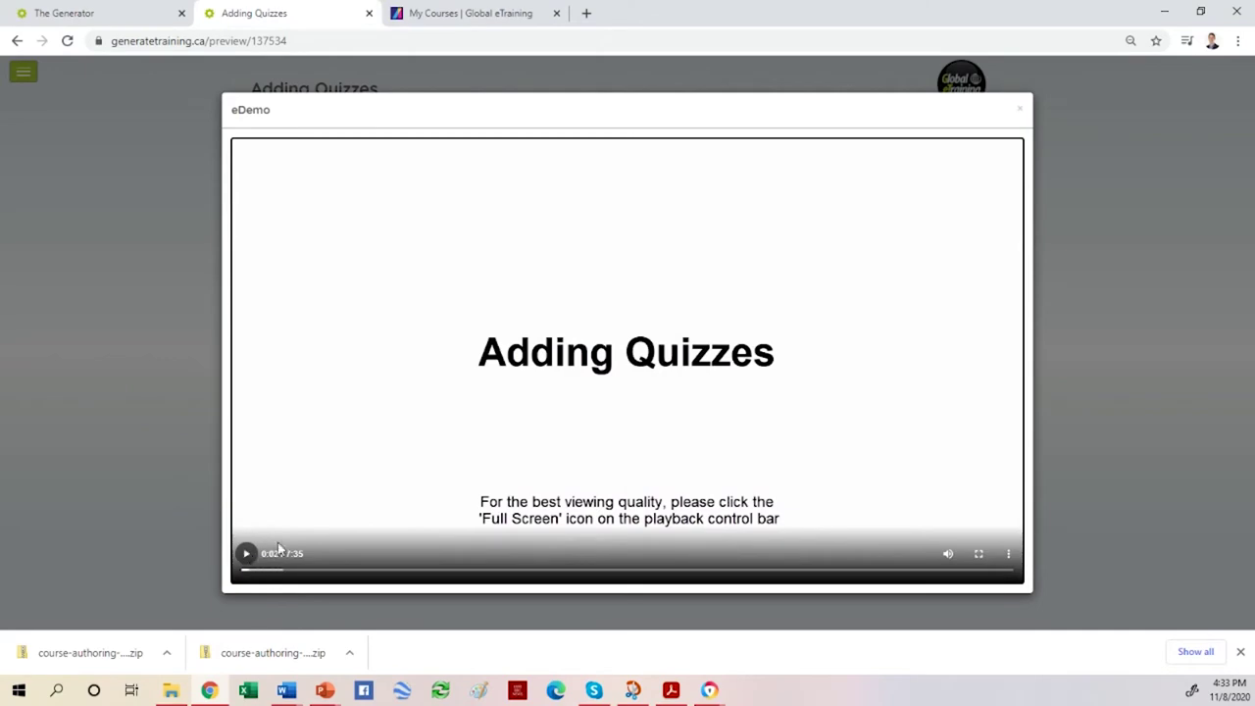
pyautogui.click(1019, 108)
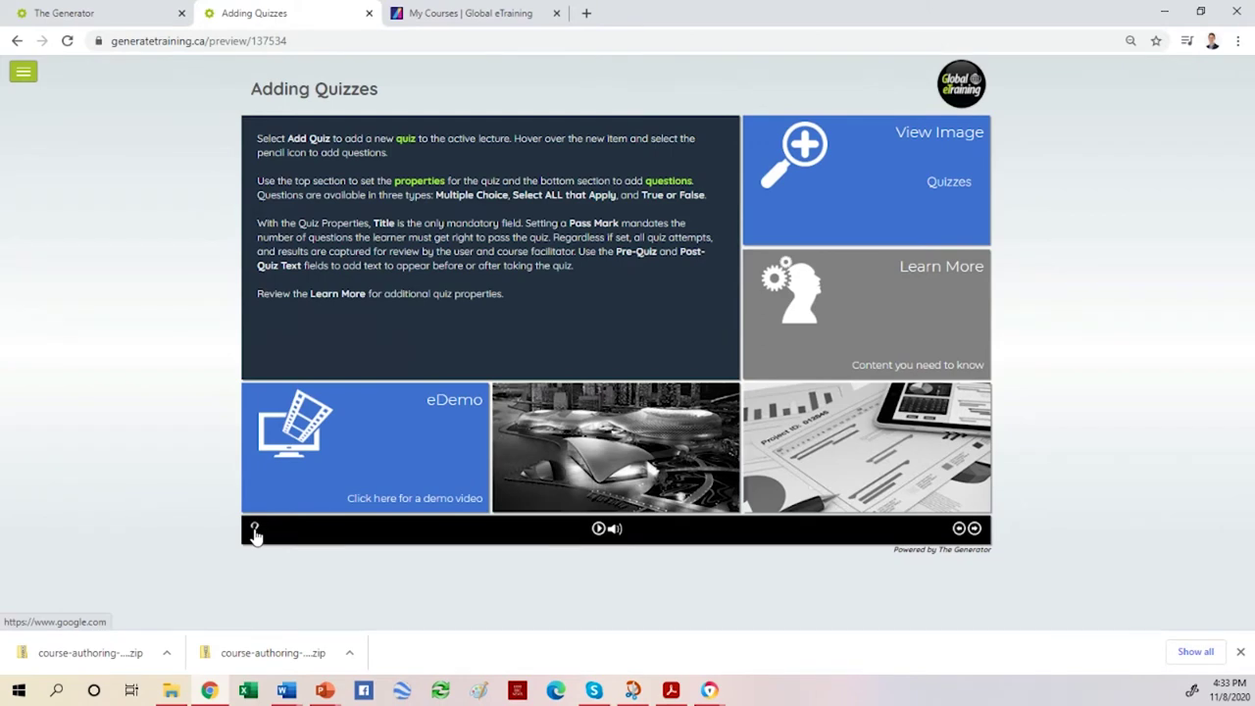
# Step: Return to the course outline, view the ADD MEDIA options, and scroll down to Adding a PowerPoint
pyautogui.click(101, 12)
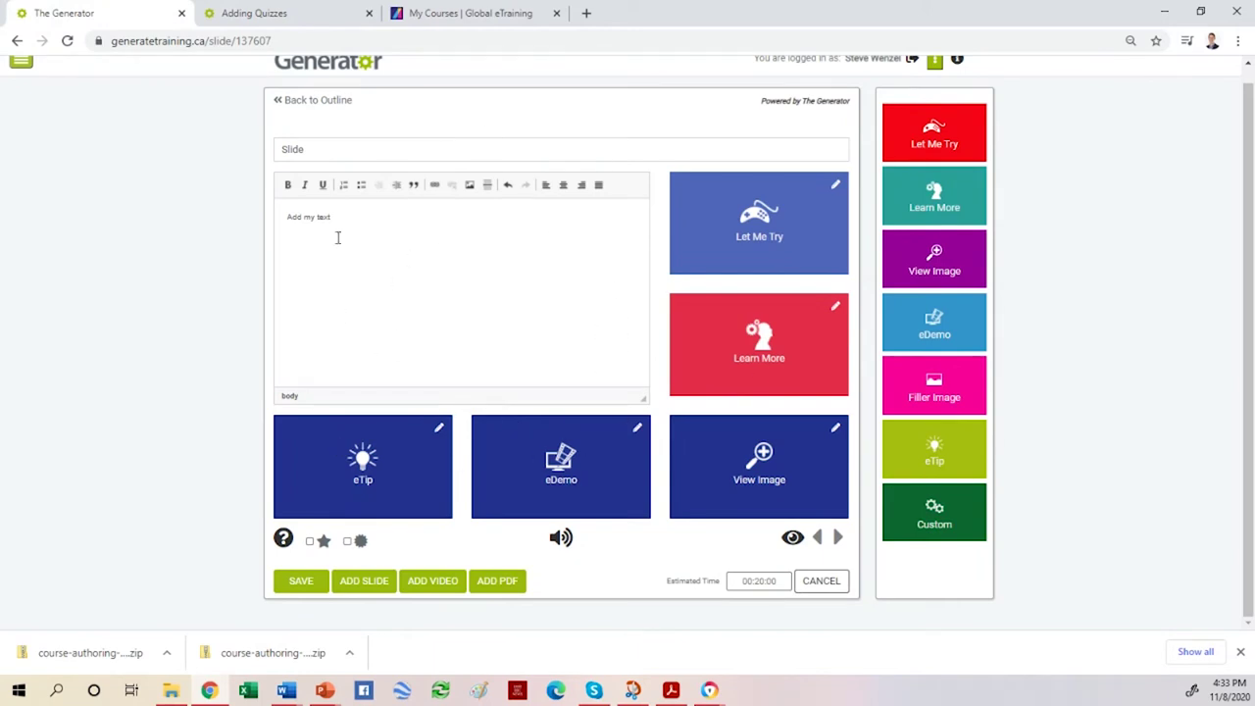
pyautogui.click(331, 106)
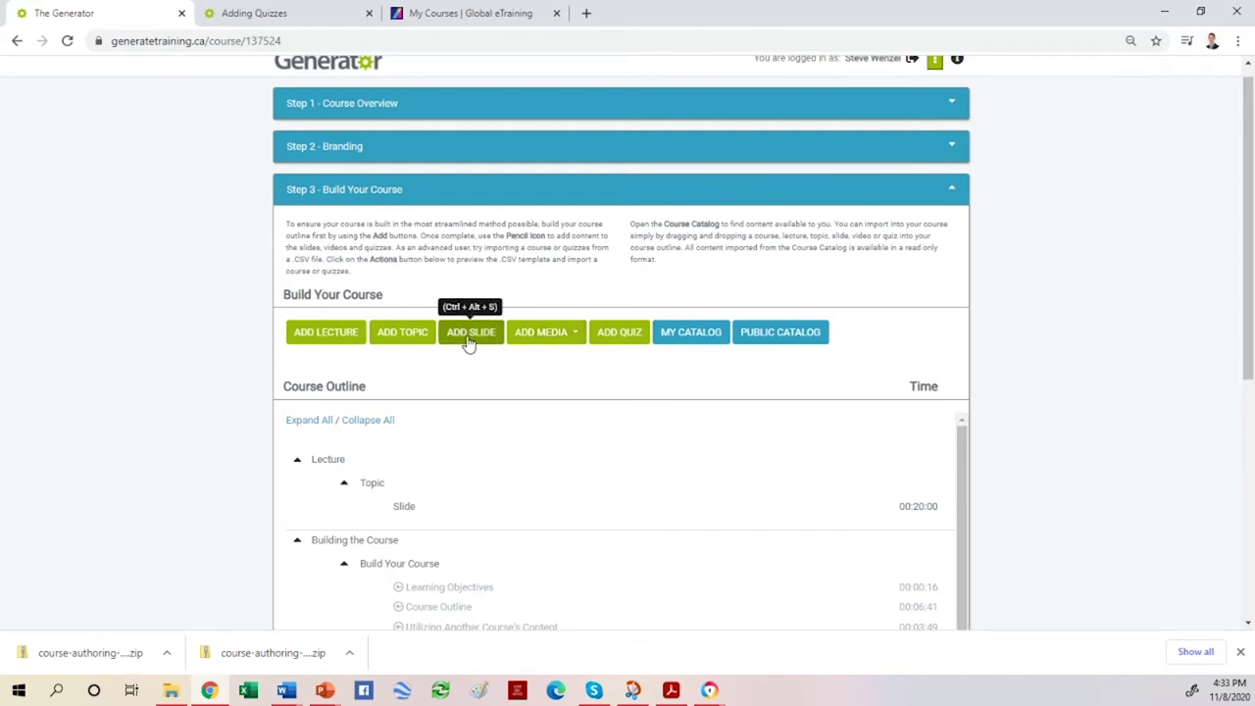
pyautogui.click(558, 335)
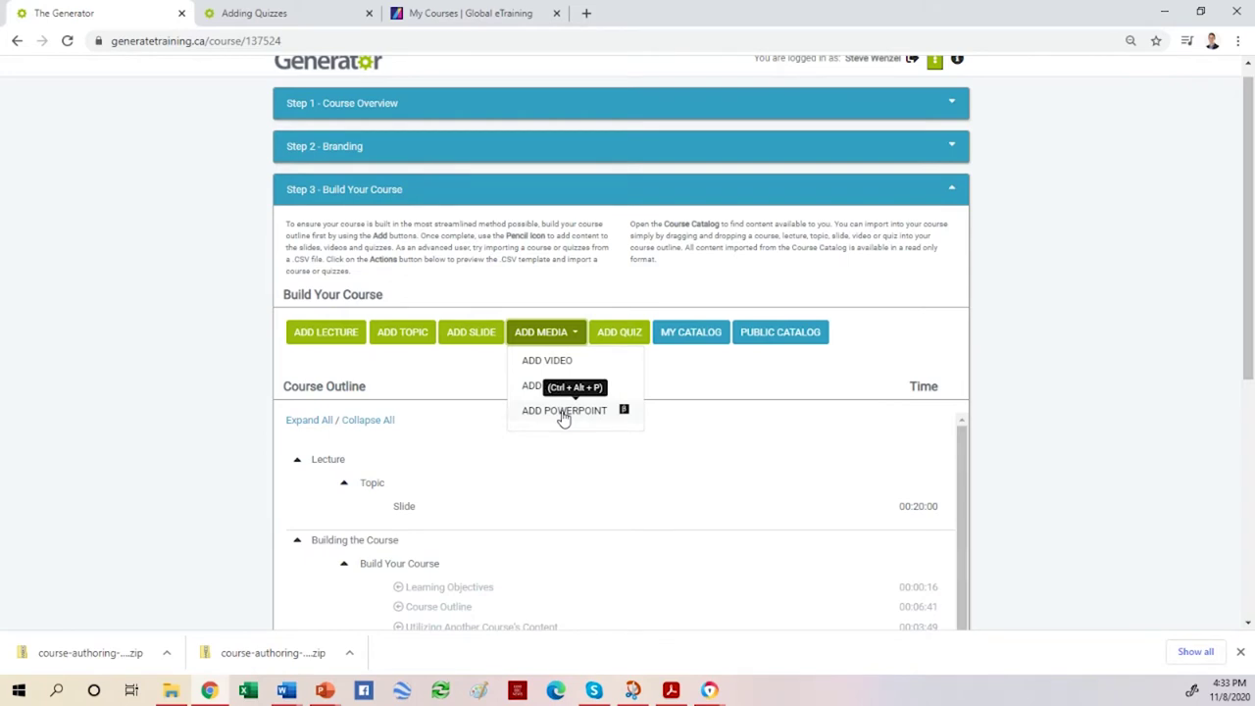
pyautogui.scroll(-8, 634, 471)
pyautogui.scroll(-3, 1106, 421)
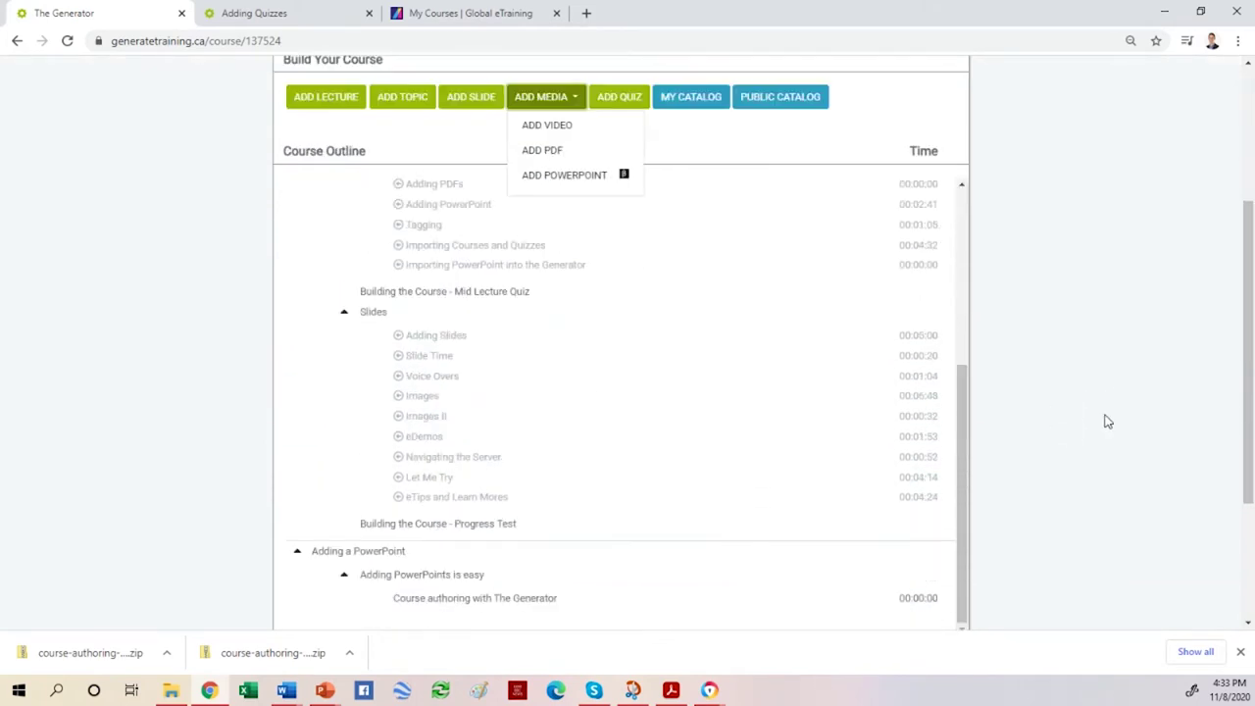
pyautogui.scroll(-2, 1107, 422)
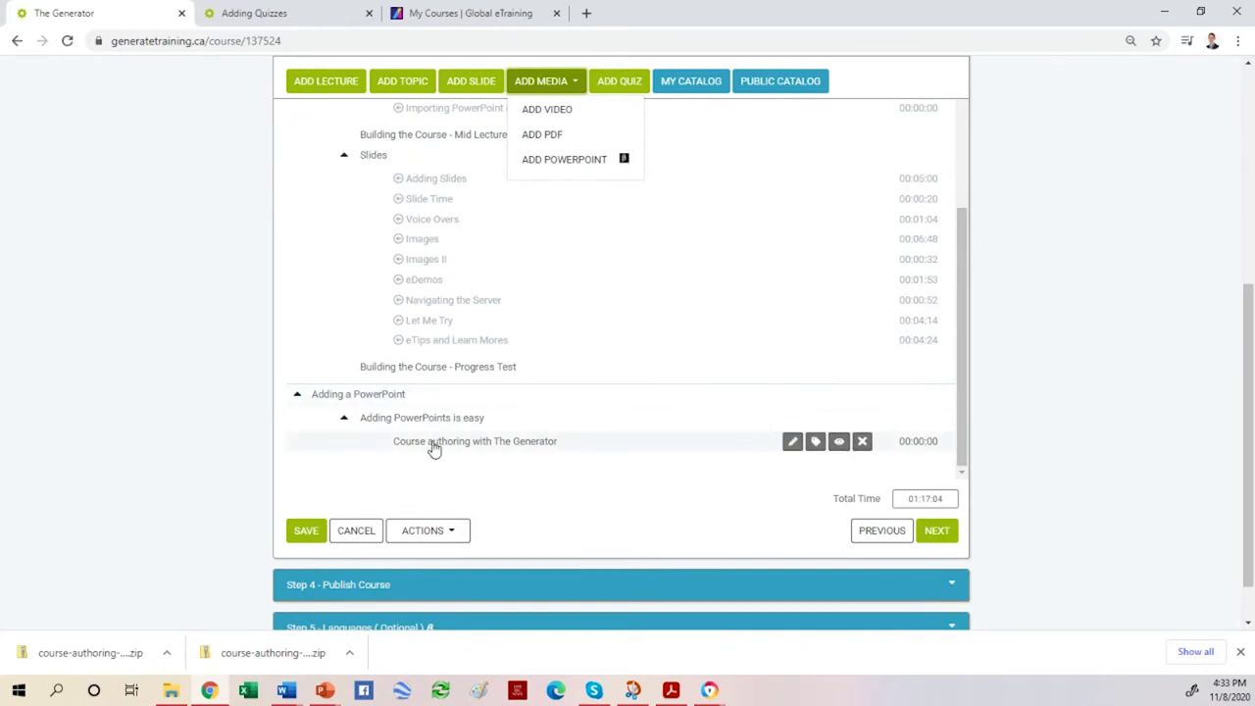
pyautogui.click(839, 443)
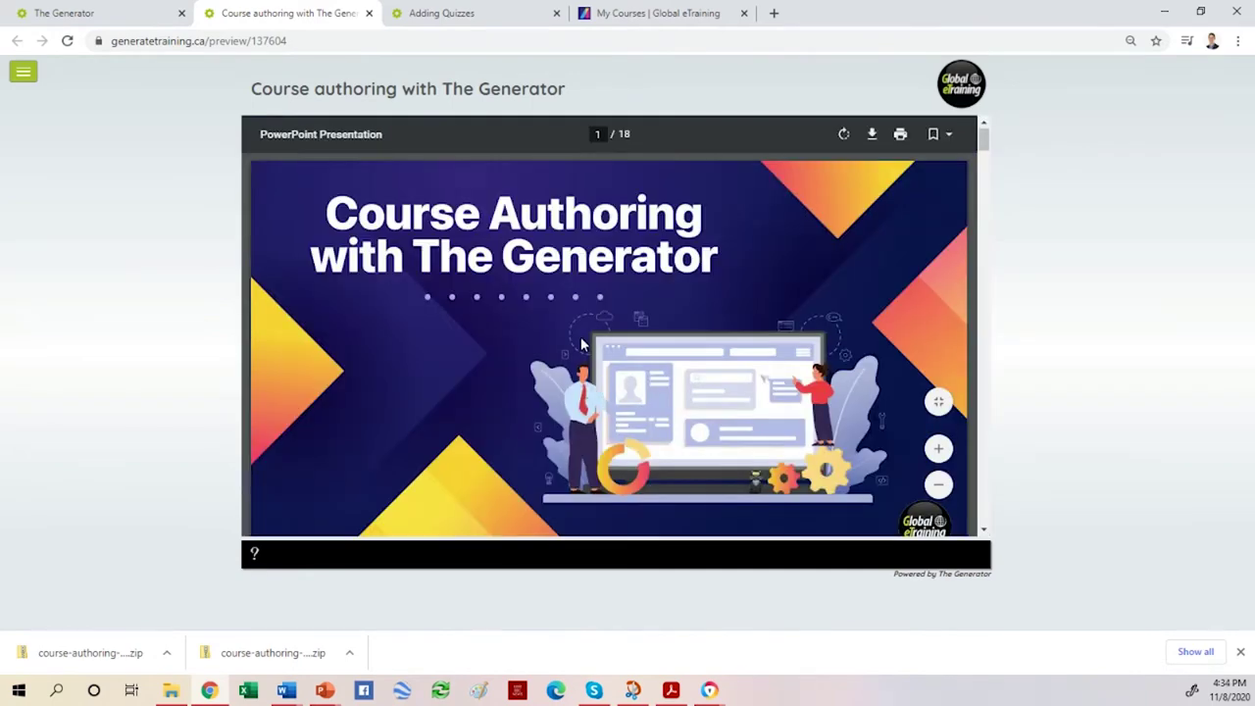
pyautogui.scroll(-1, 581, 341)
pyautogui.scroll(-8, 582, 341)
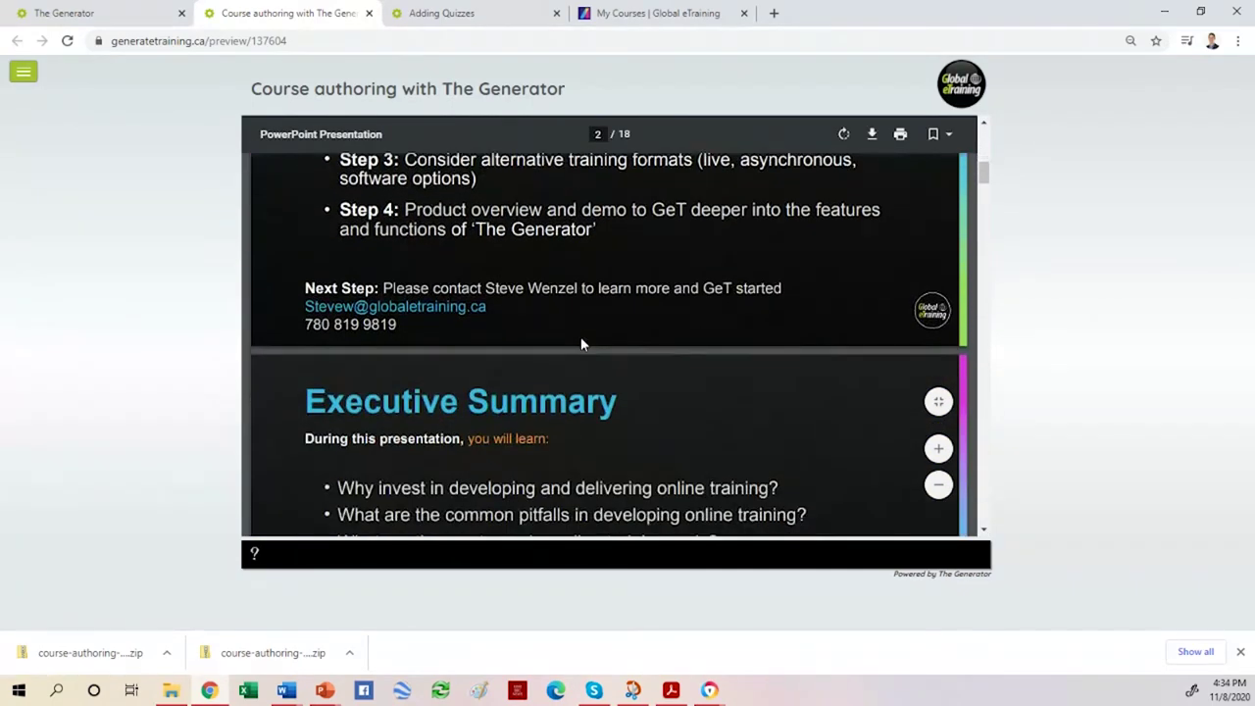
pyautogui.scroll(-5, 581, 341)
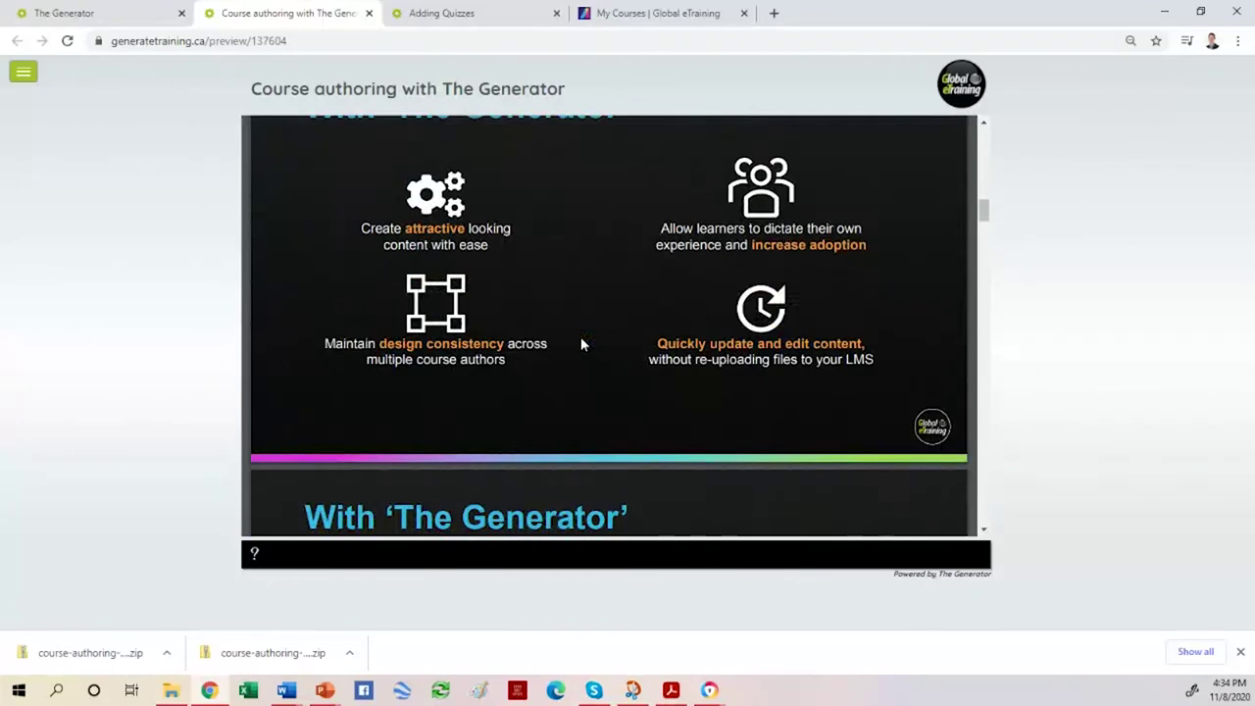
pyautogui.click(369, 14)
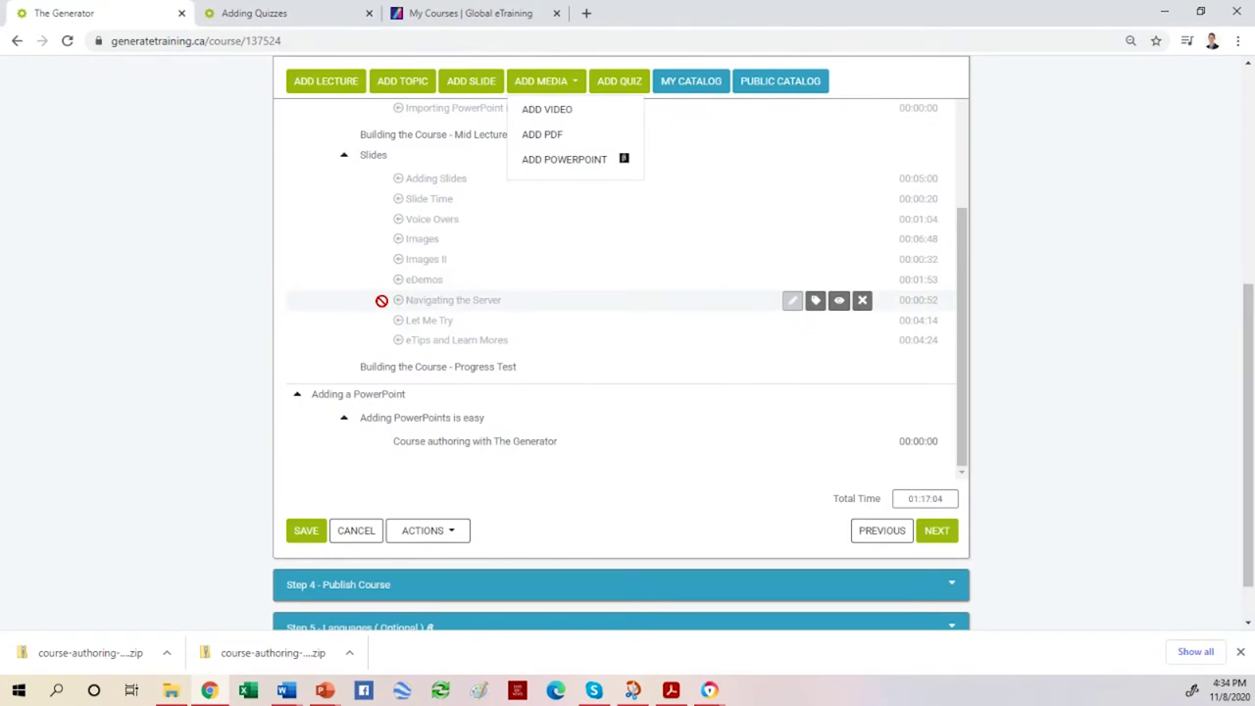